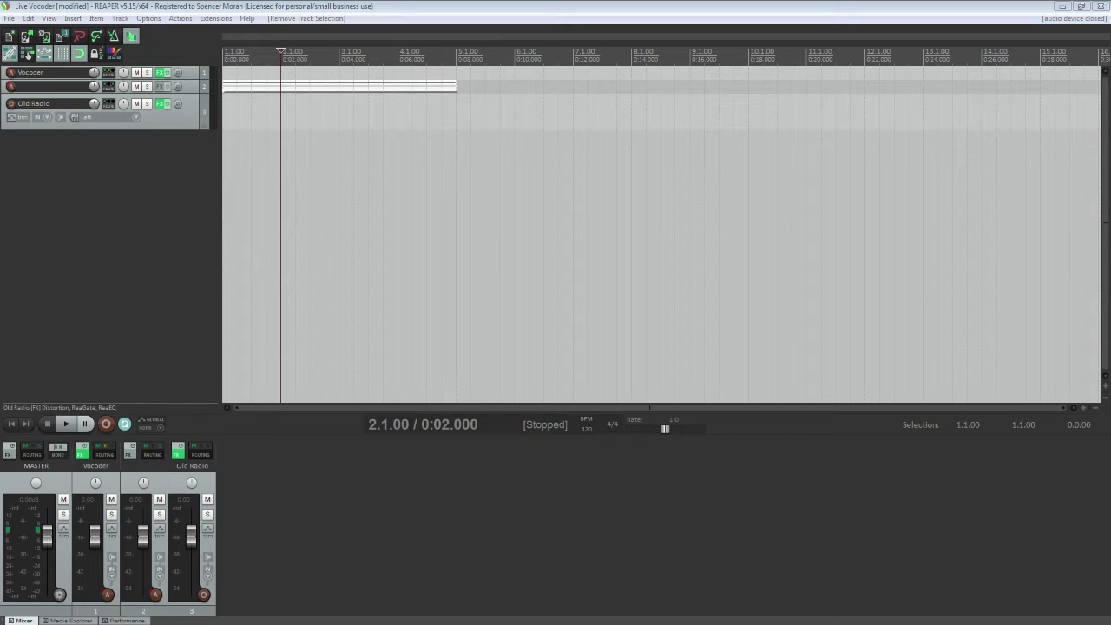
Step: Check the CABLE Output recording device in Windows Sound settings and close the dialog with OK
click(26, 52)
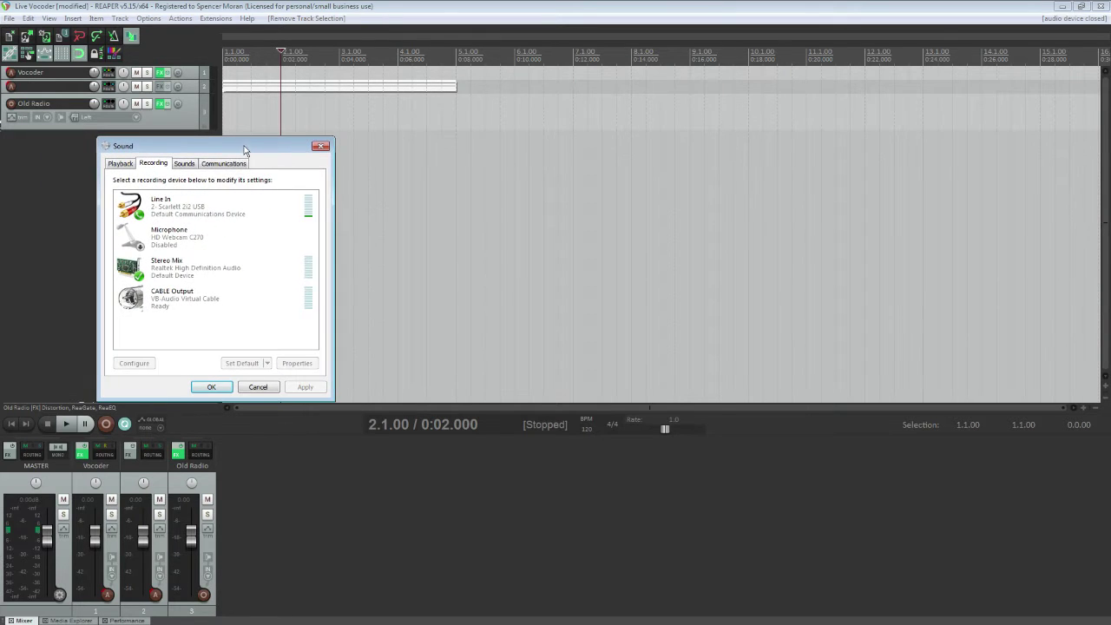
click(160, 307)
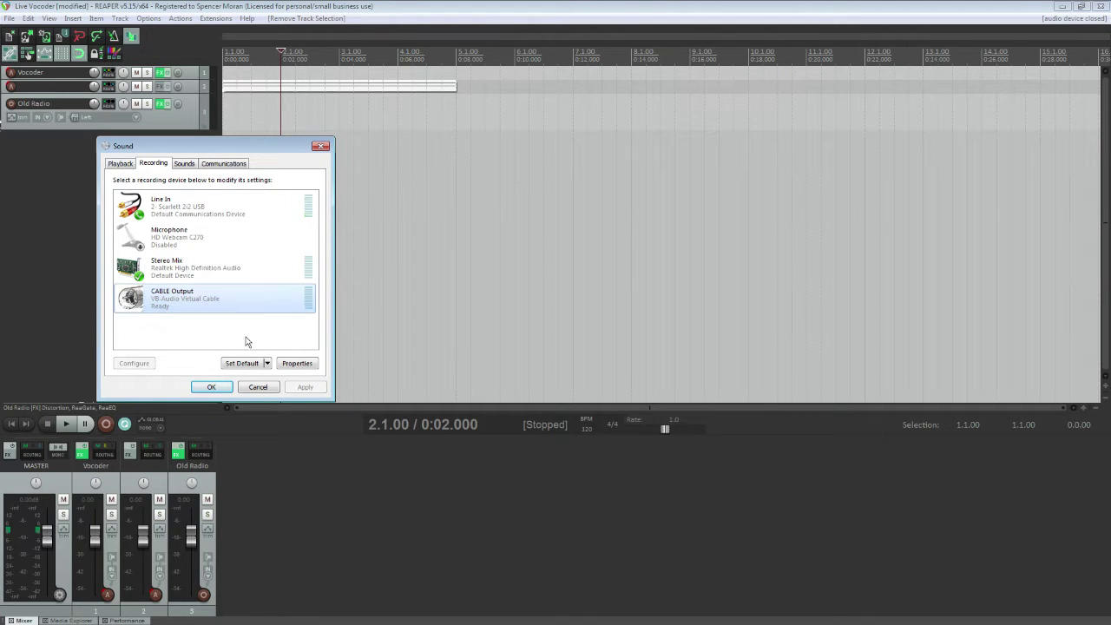
click(211, 389)
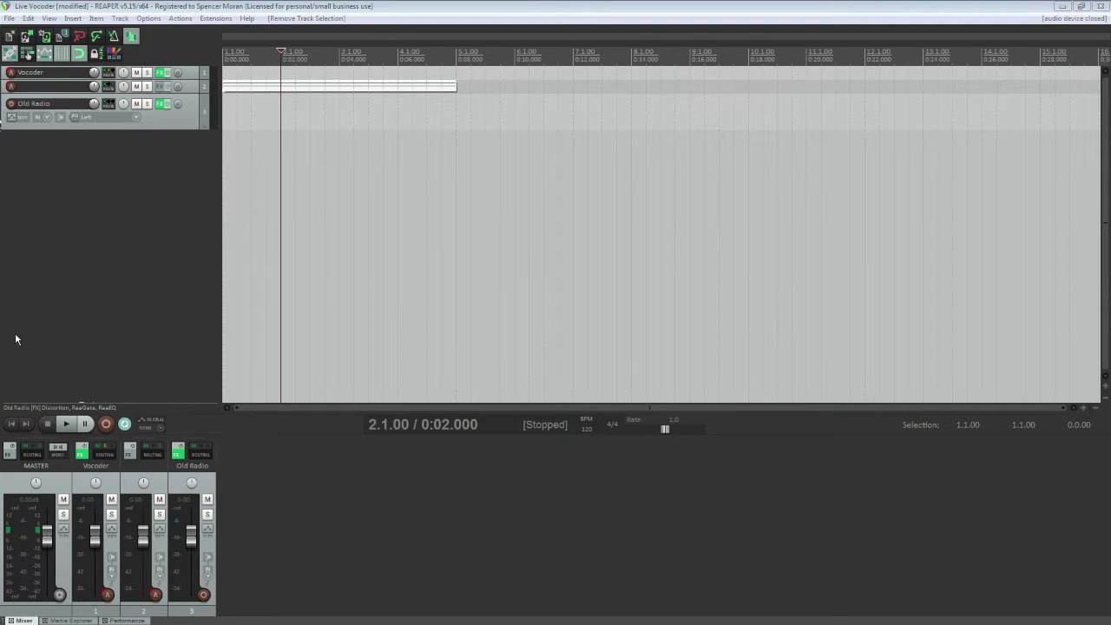
click(10, 103)
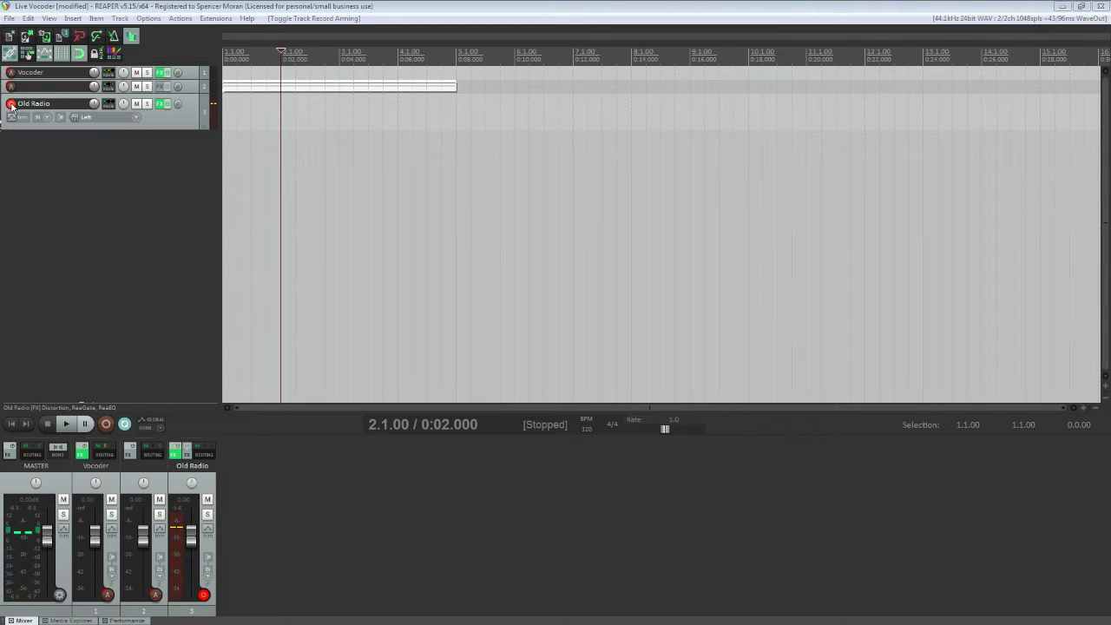
click(11, 104)
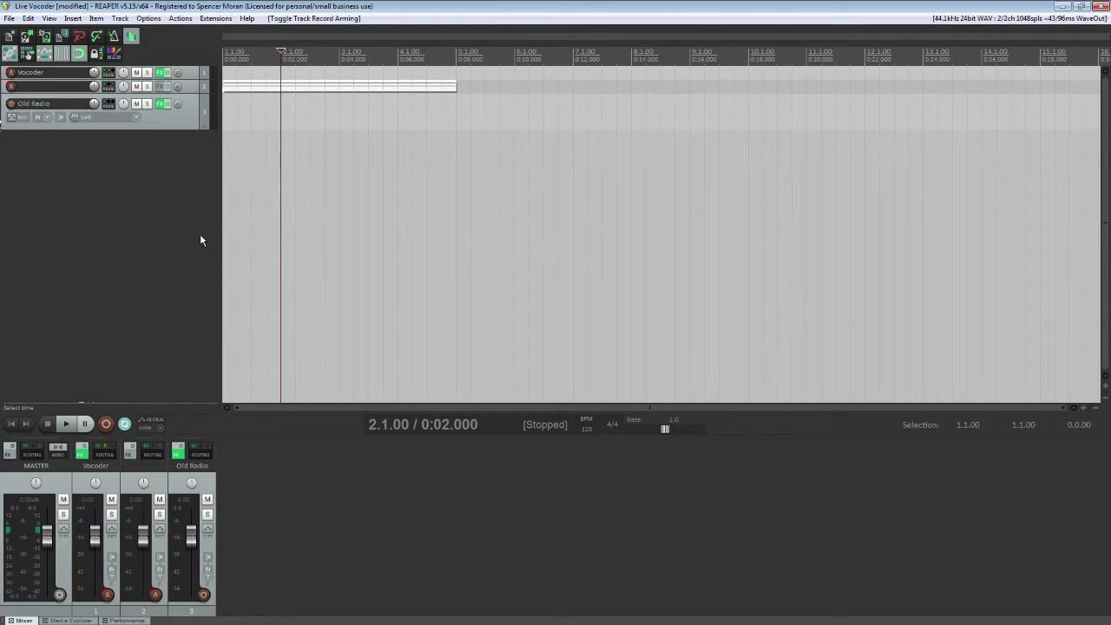
Step: Add track 4 below Old Radio, make it taller, and record-arm it on mono input Left
double_click(107, 203)
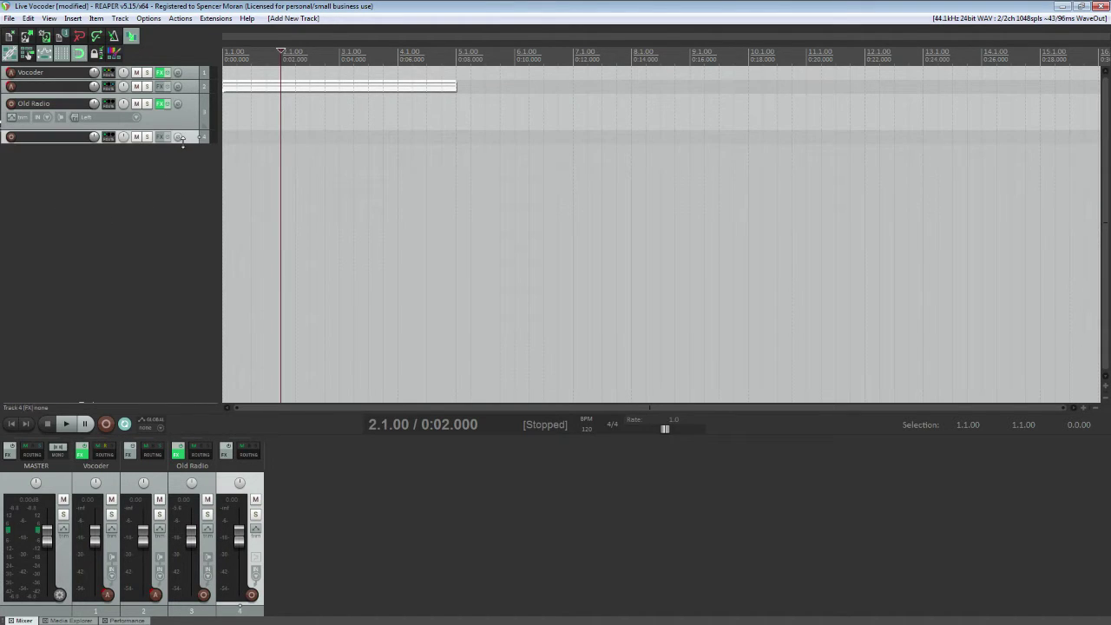
drag(182, 144, 192, 179)
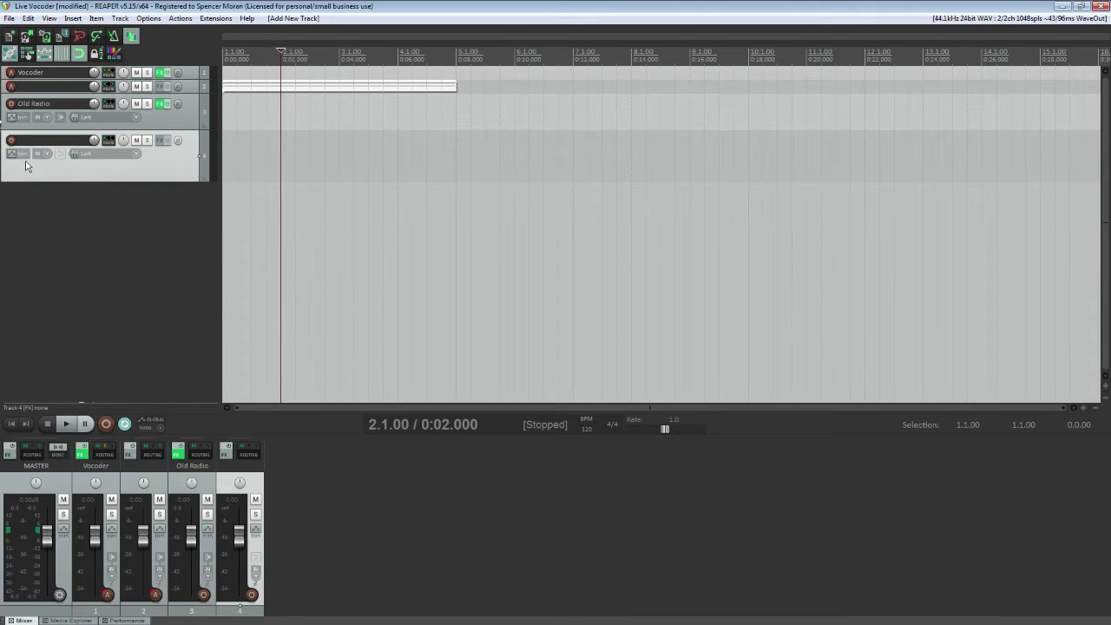
click(11, 140)
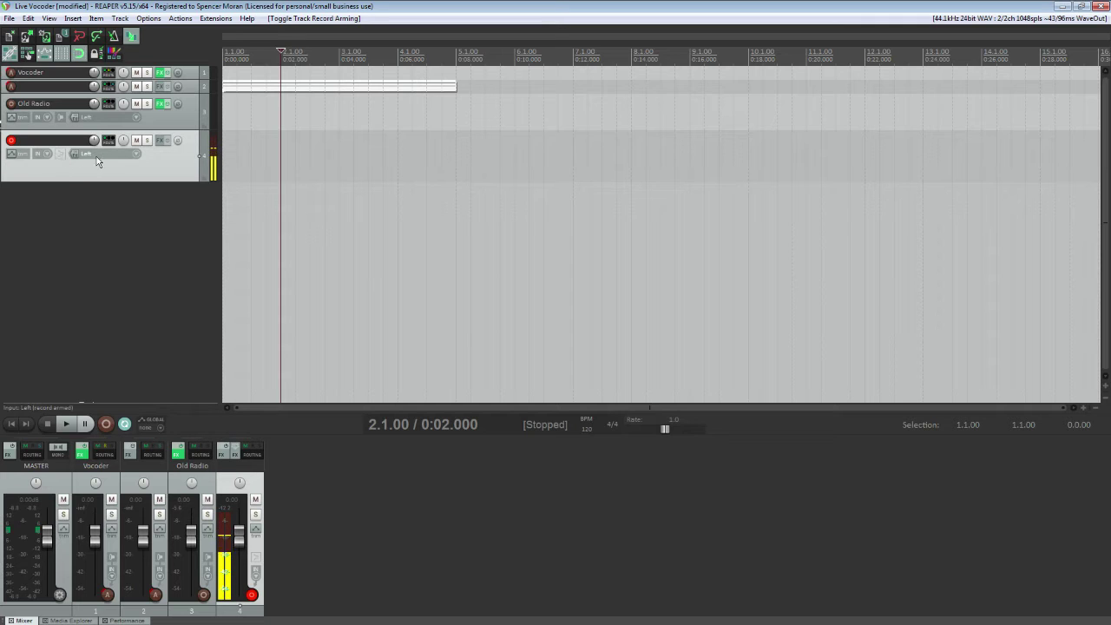
click(135, 153)
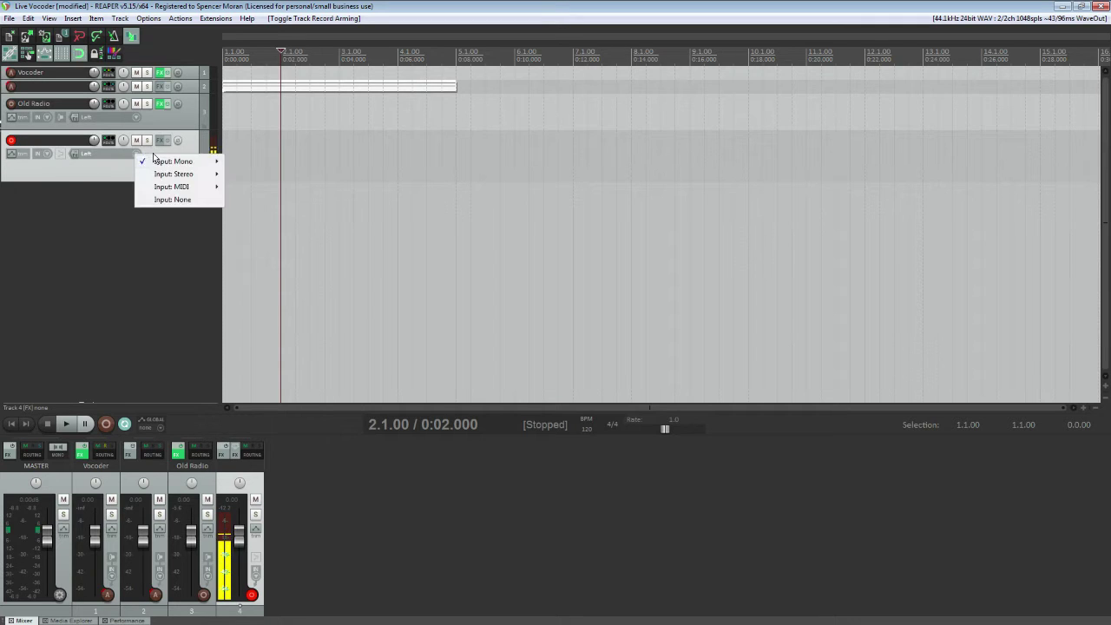
click(112, 165)
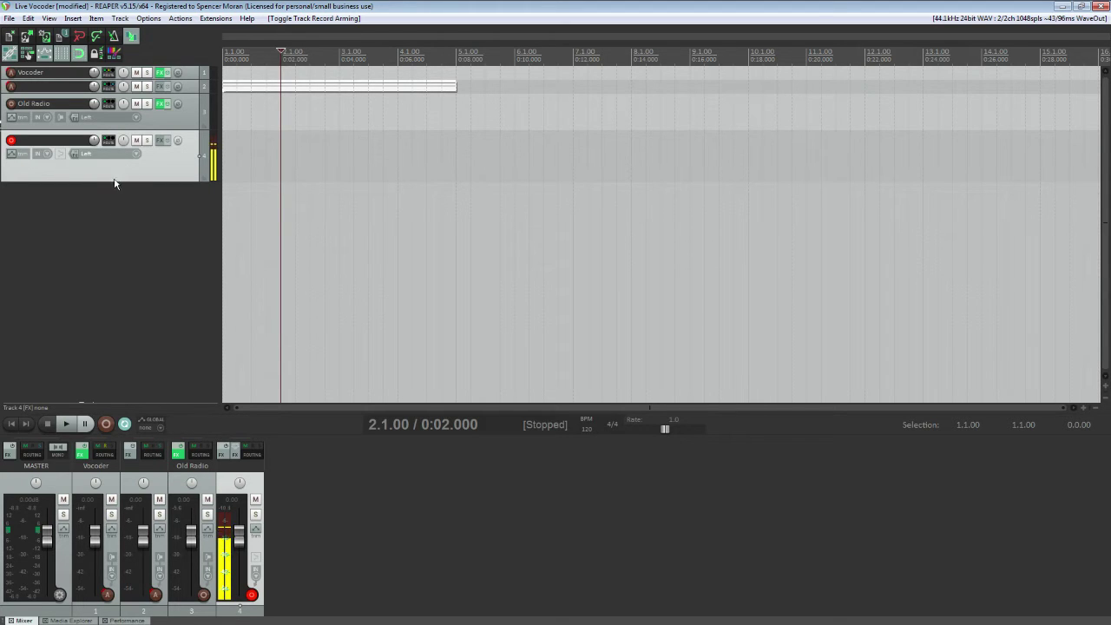
Step: In Preferences > Audio > Device, keep Line In (Scarlett 2i2) as input and CABLE Input as output, then apply
click(149, 20)
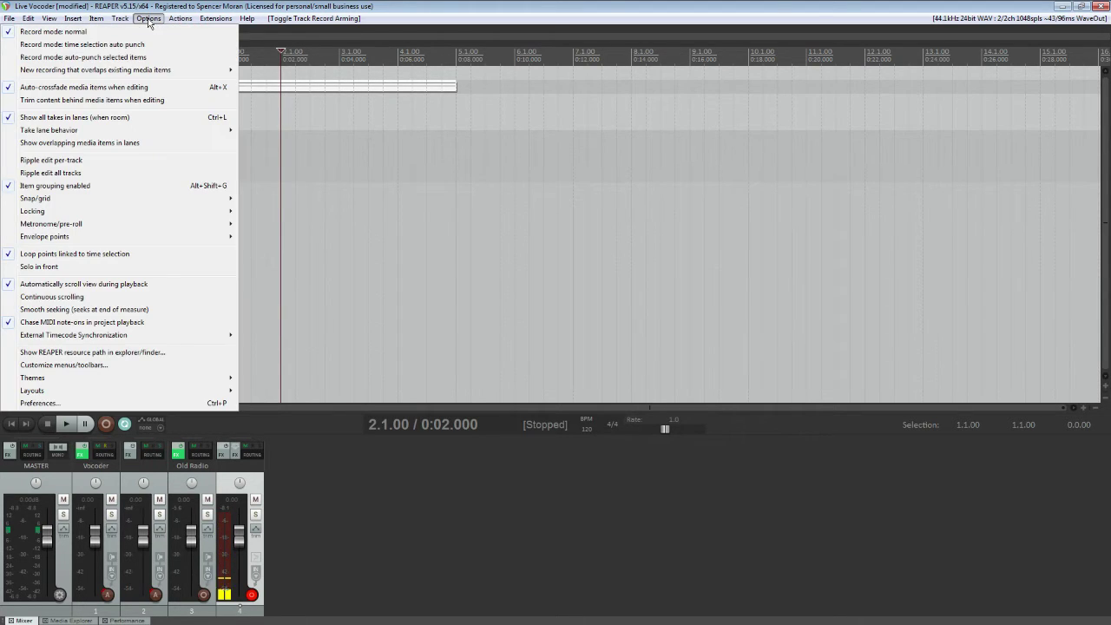
click(43, 407)
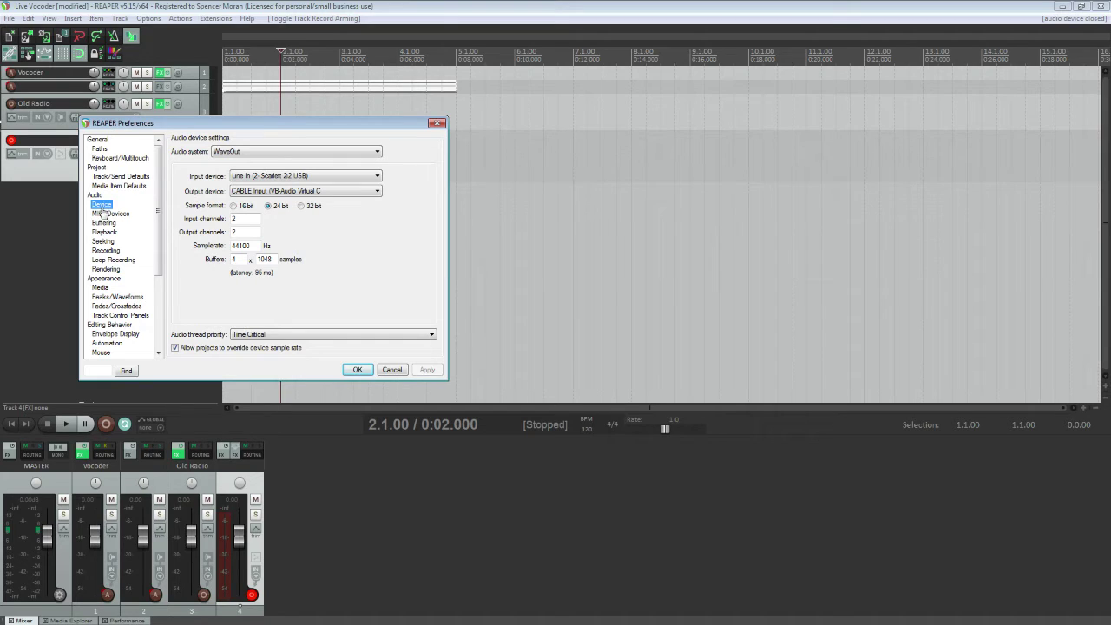
click(259, 177)
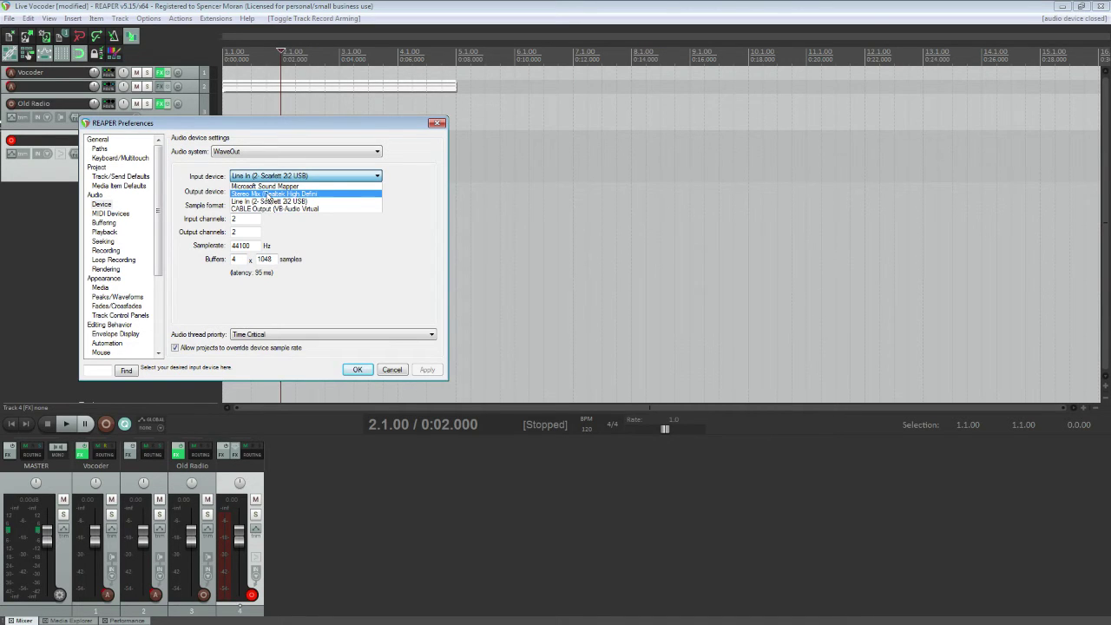
click(264, 201)
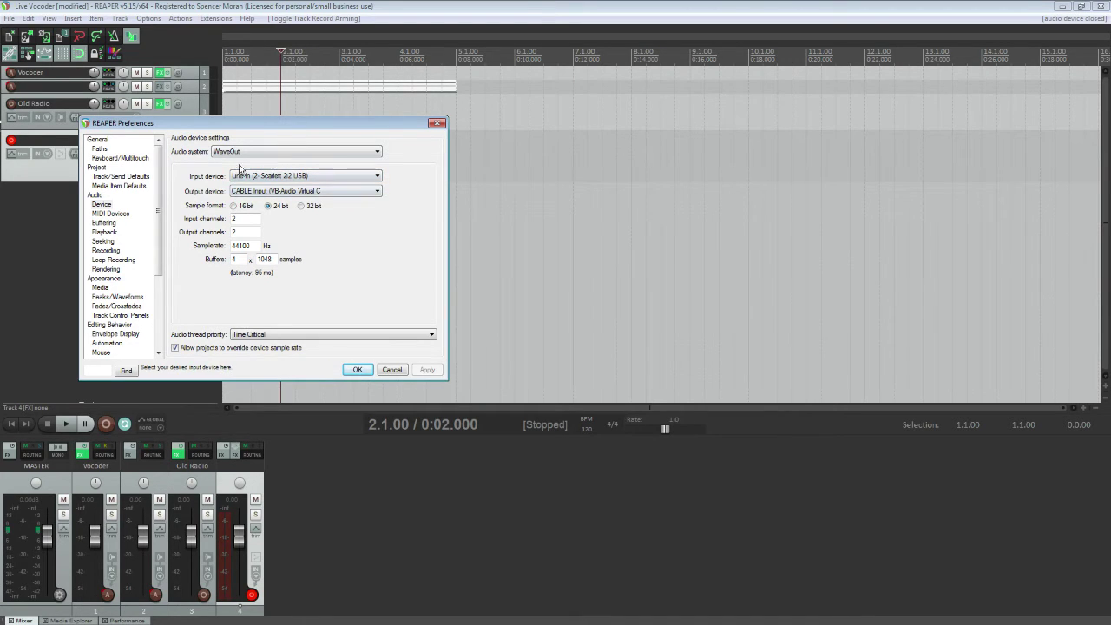
click(274, 193)
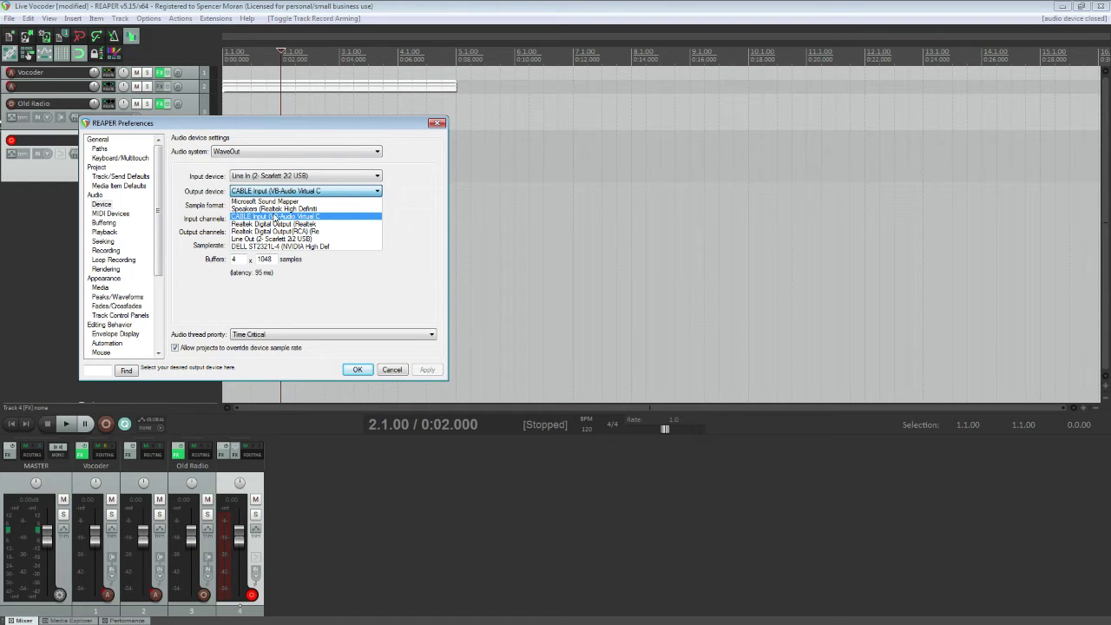
click(275, 216)
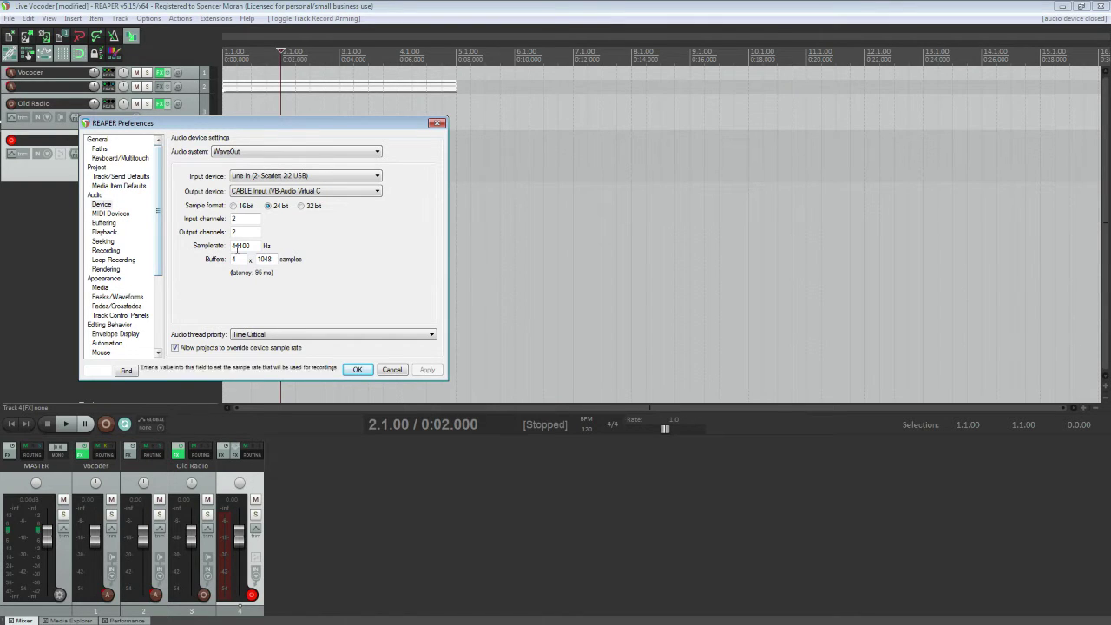
click(361, 369)
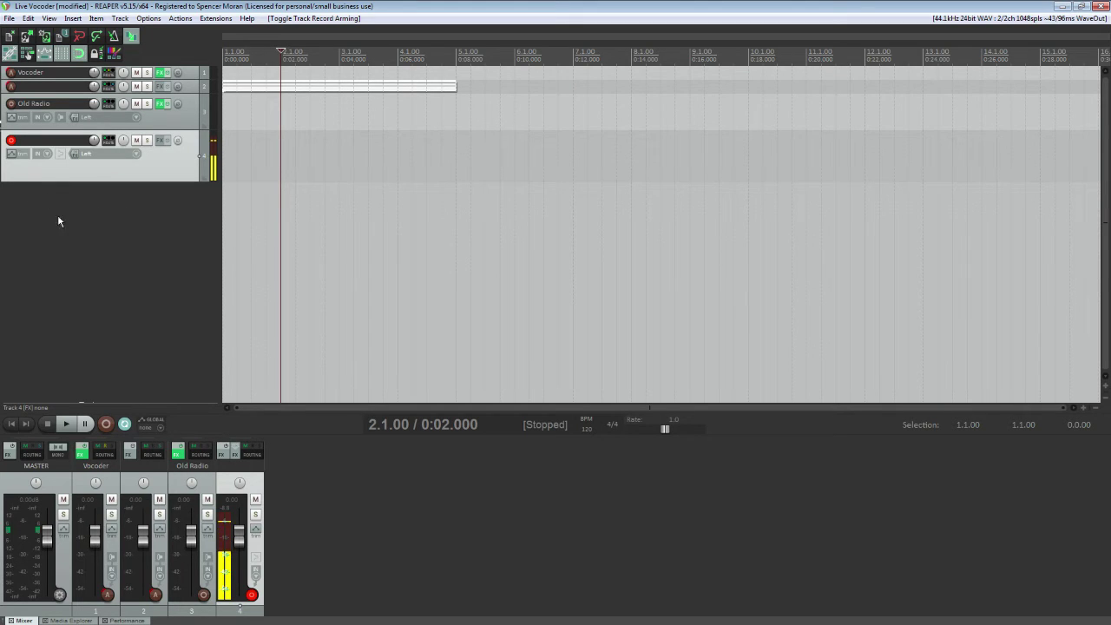
Step: Enable record monitoring on track 4 and bring up the Add FX to Track 4 browser
click(61, 155)
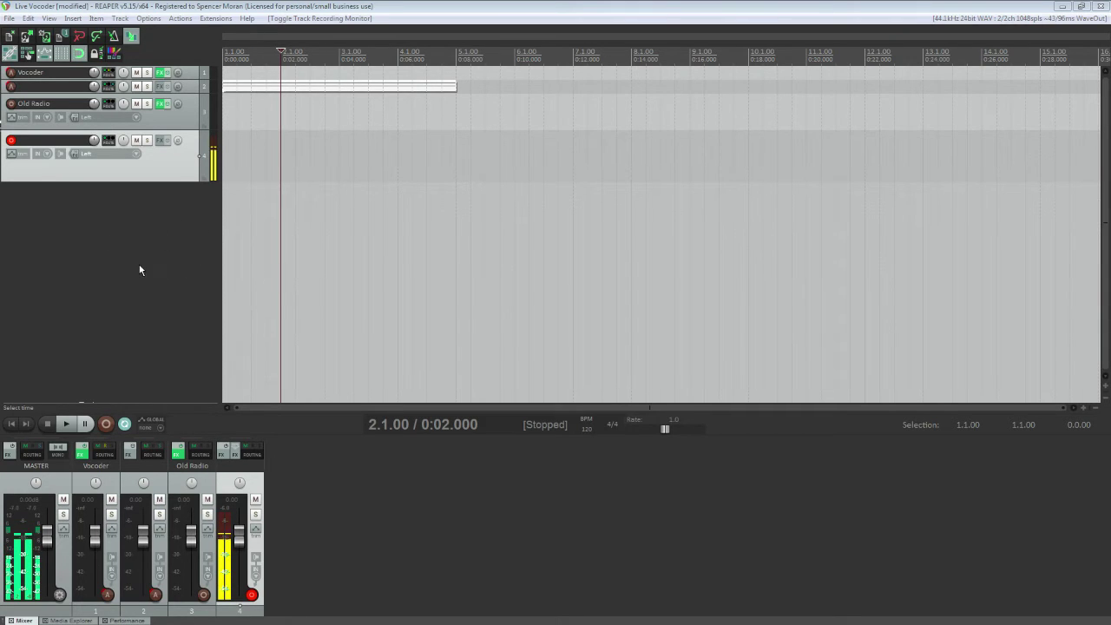
click(59, 156)
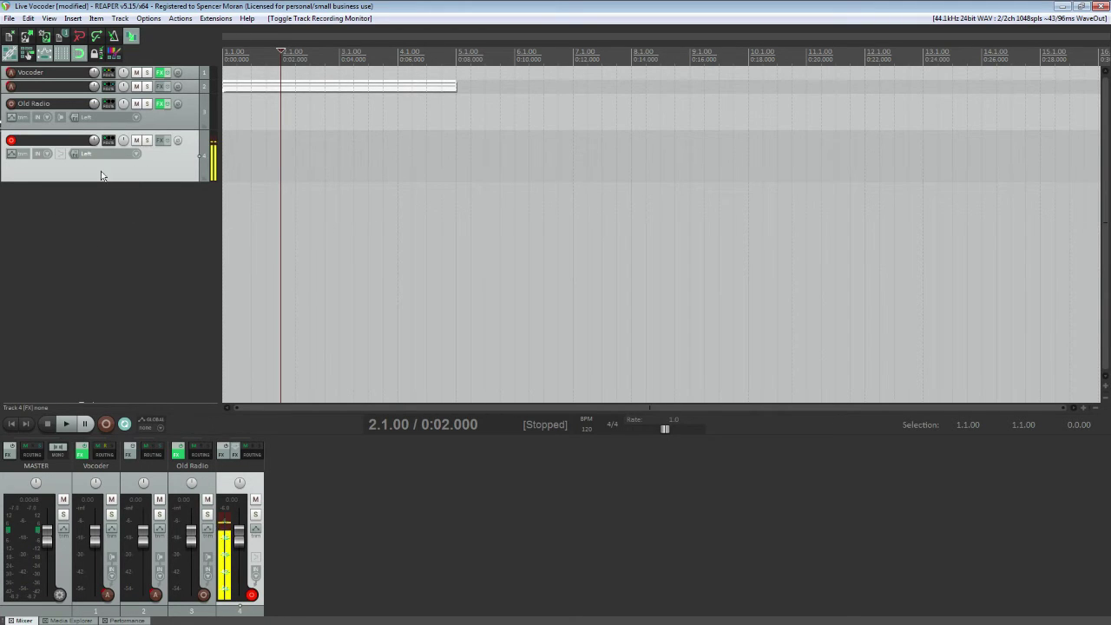
click(161, 140)
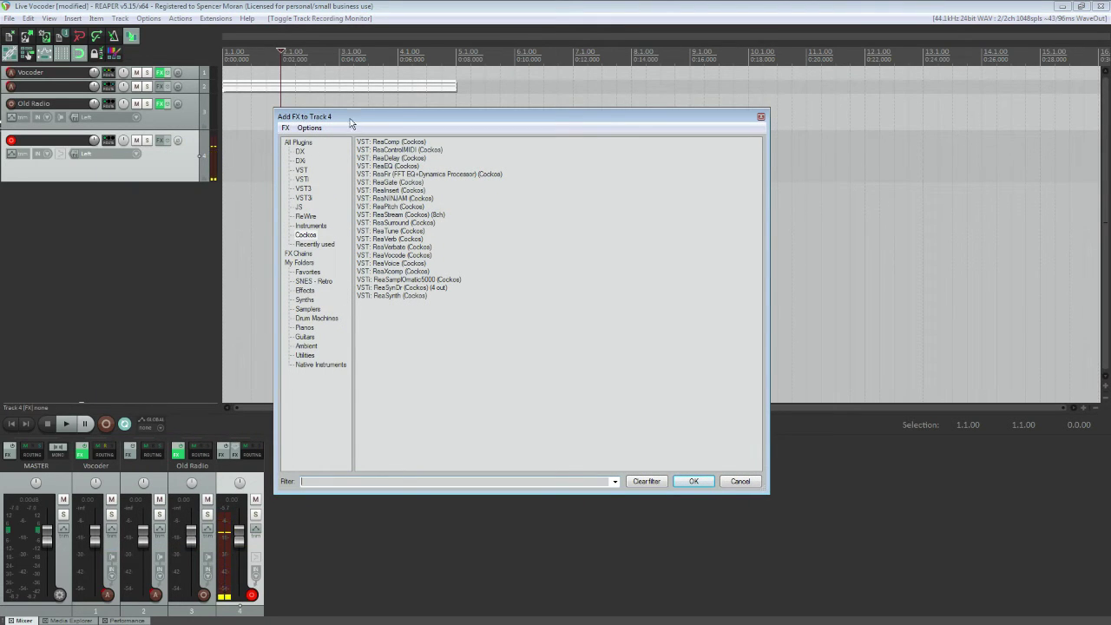
Step: Filter the plugin list for 'distor' and add JS: Distortion (Fuzz) to Track 4
click(299, 143)
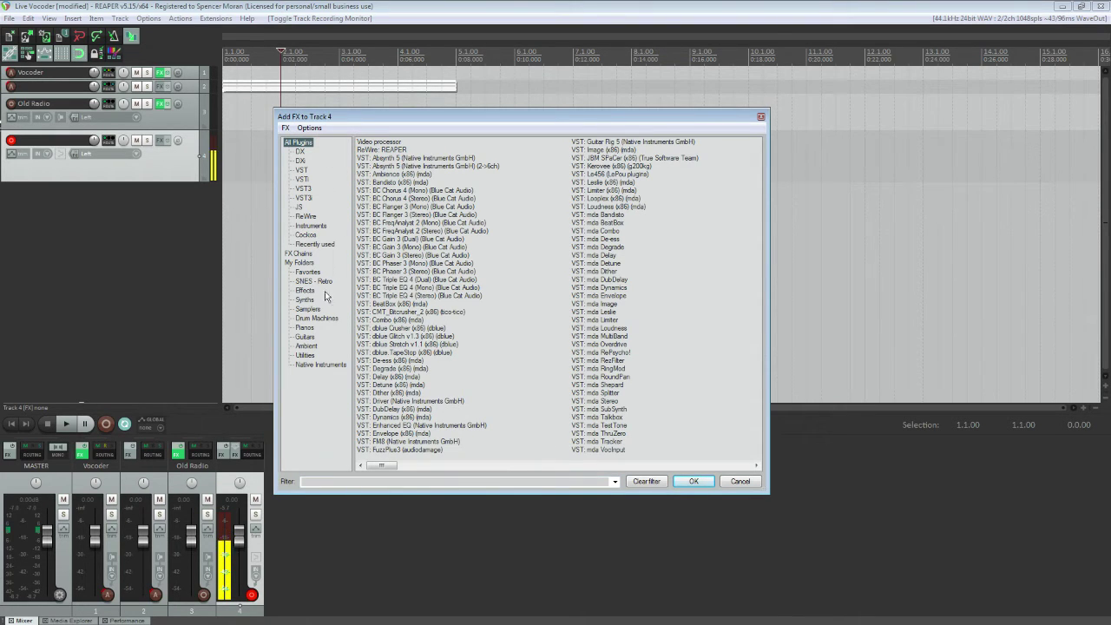
click(326, 481)
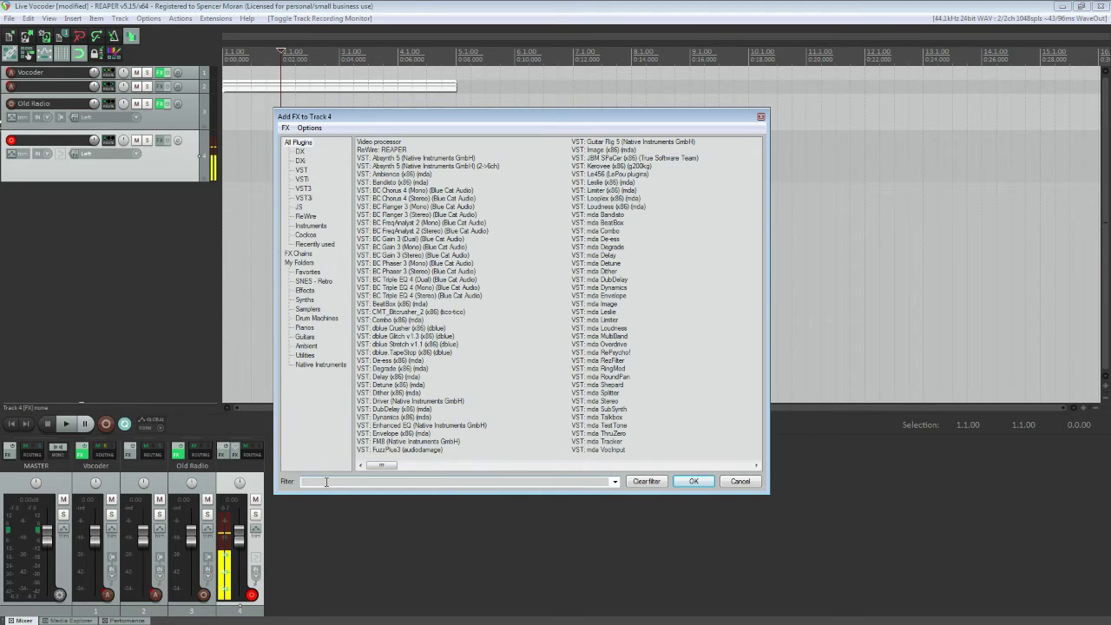
text(disto)
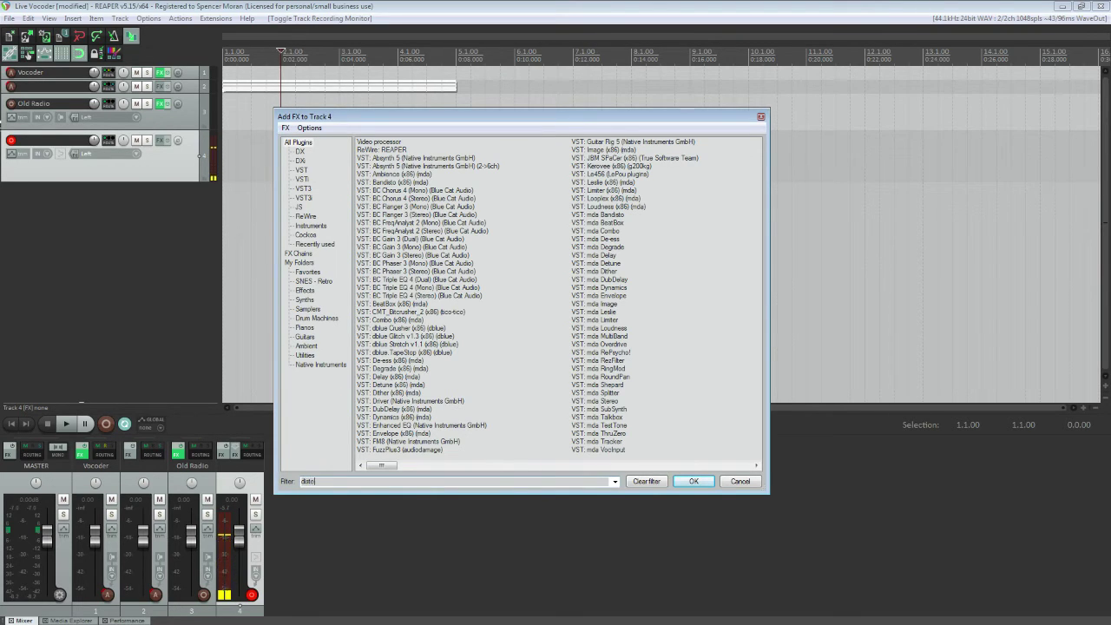
text(r)
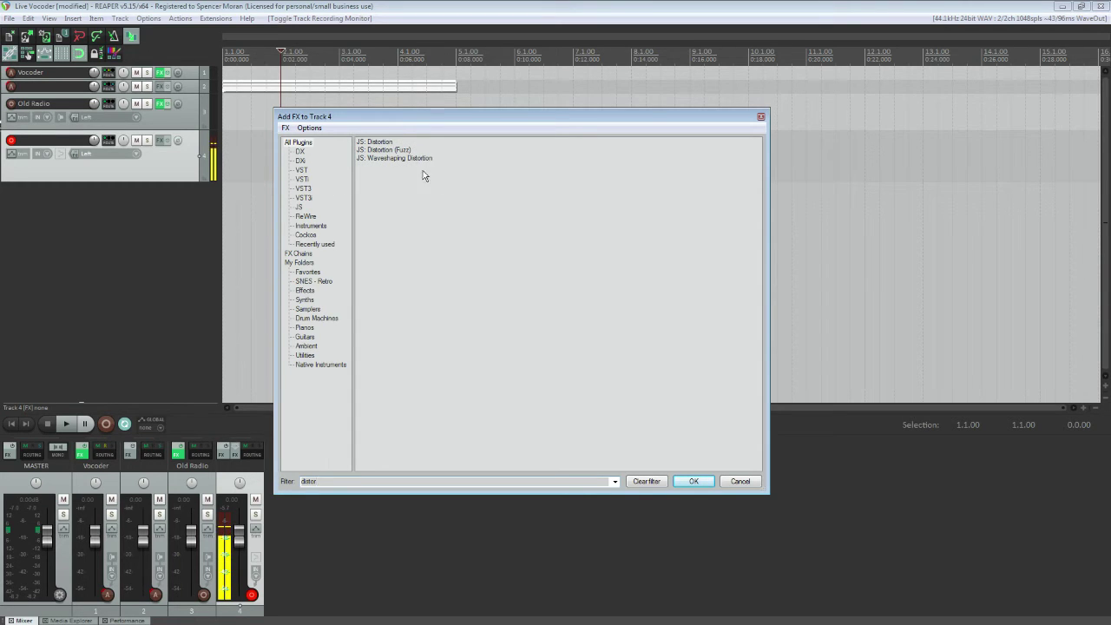
click(382, 151)
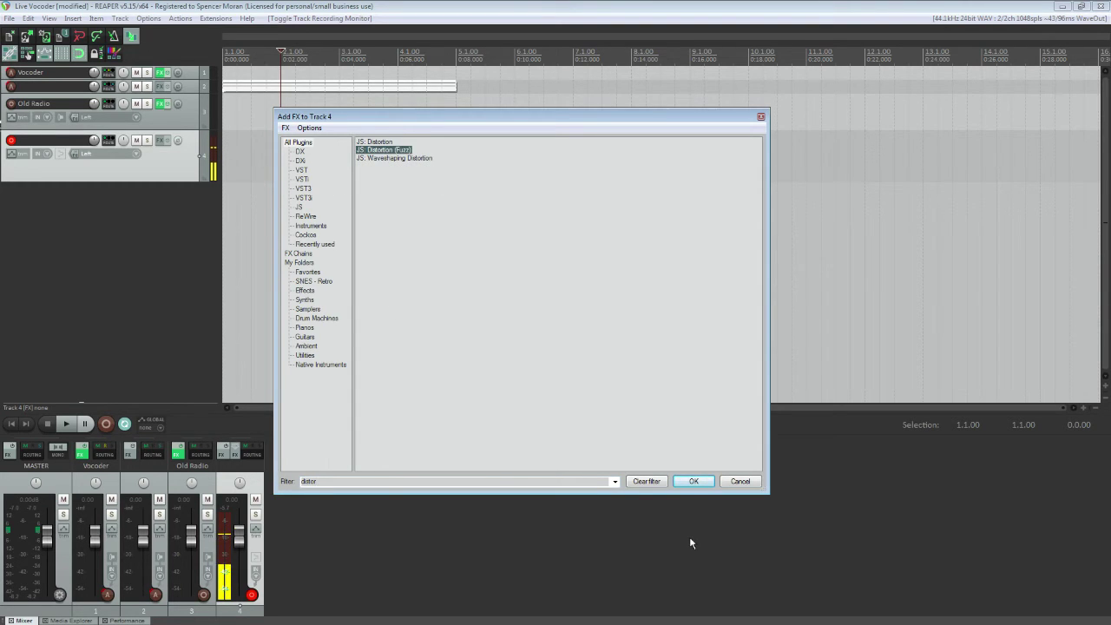
click(695, 483)
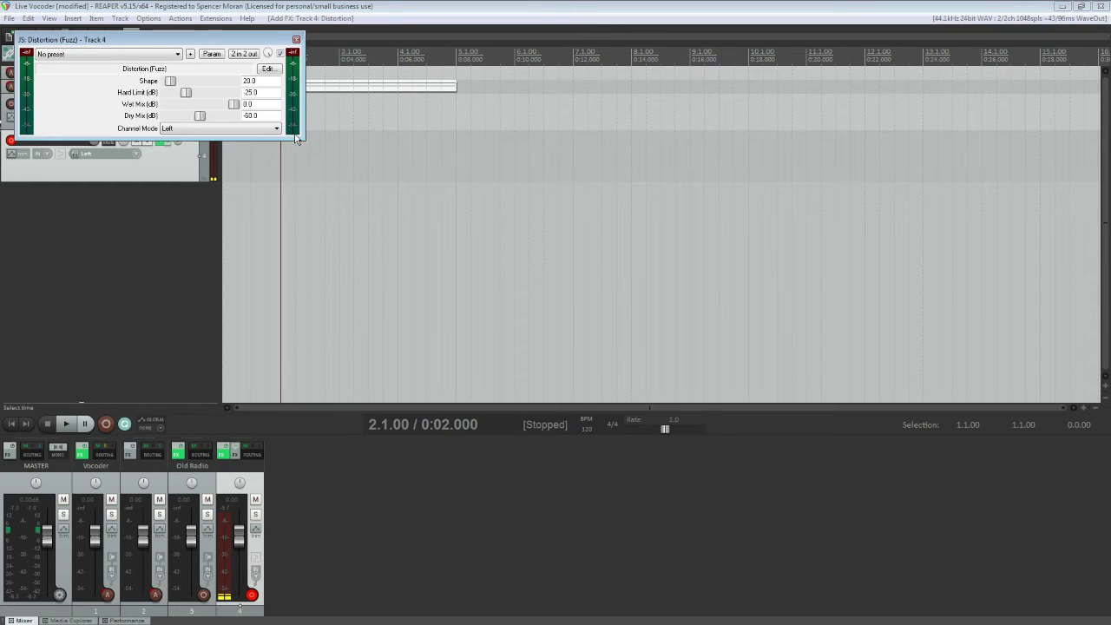
Step: Turn on Track 4 input monitoring and set the distortion Channel Mode to Stereo
drag(149, 40, 162, 77)
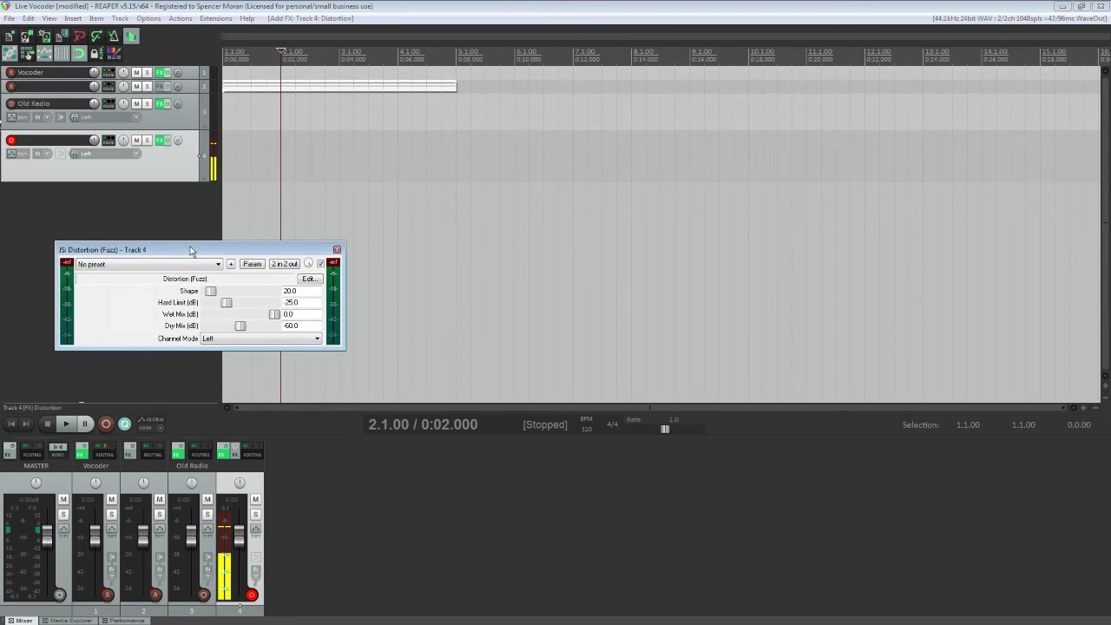
click(60, 155)
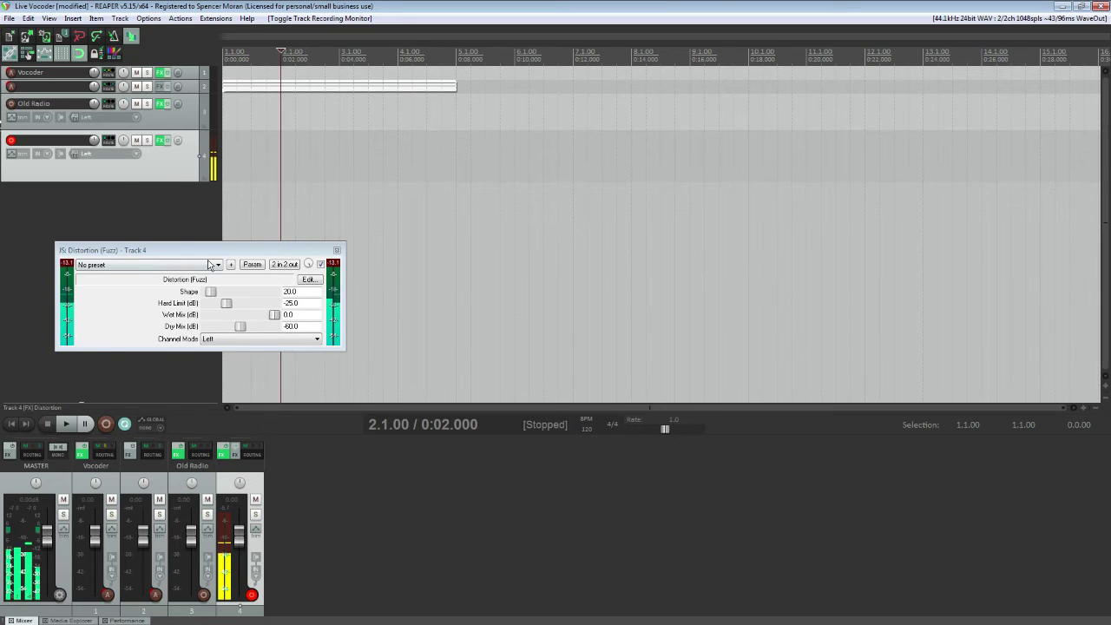
click(212, 338)
click(208, 366)
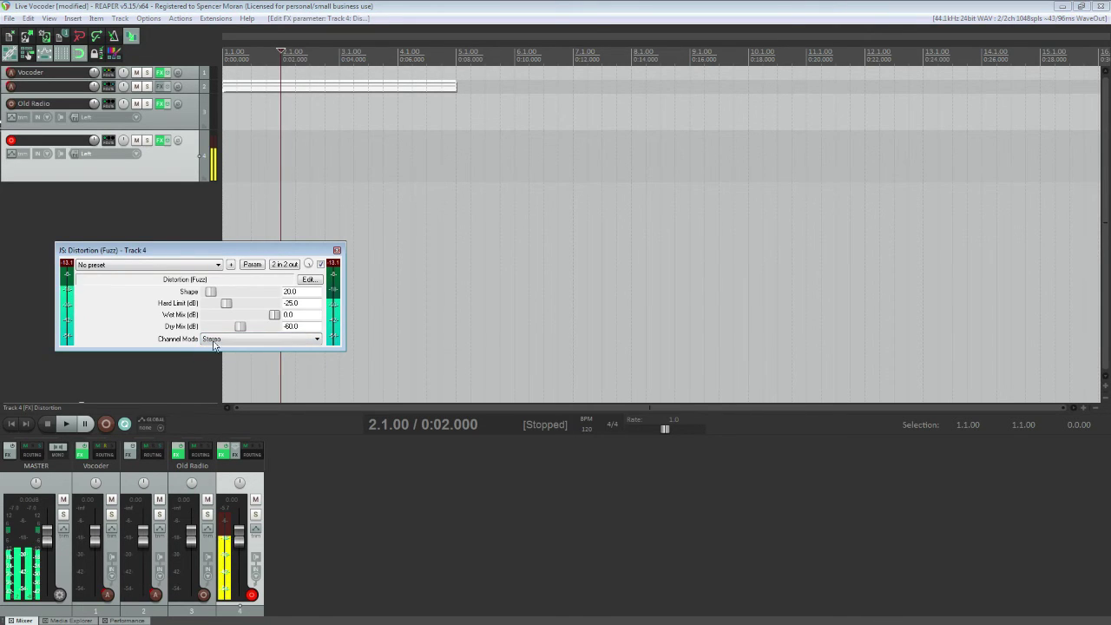
Step: Set the Distortion (Fuzz) Shape value to 10.0
drag(161, 249, 280, 276)
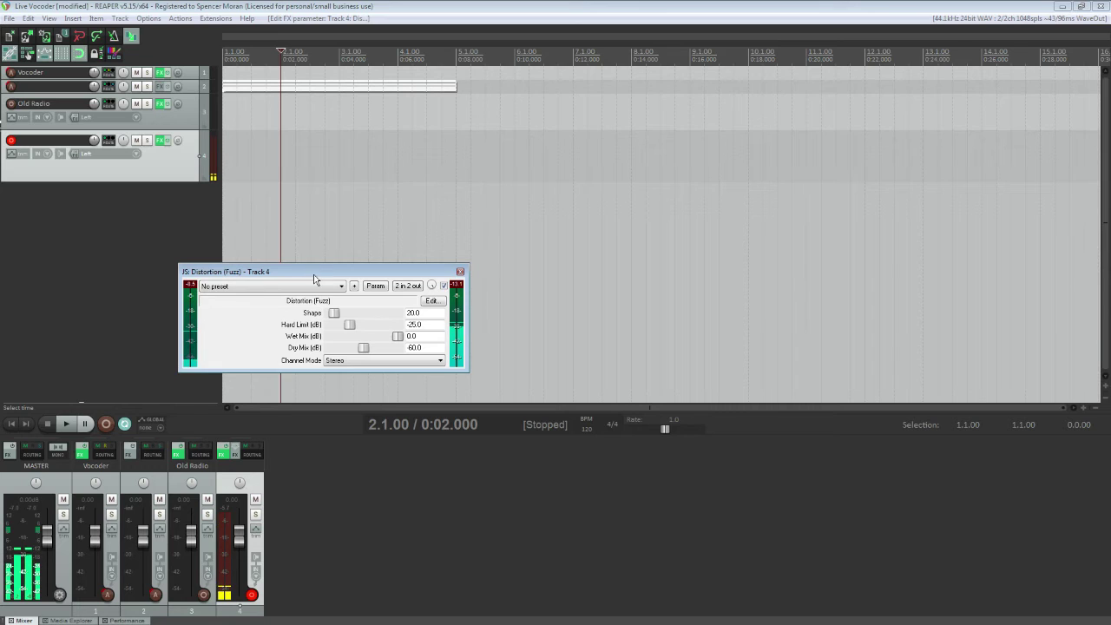
double_click(412, 313)
text(10)
key(Return)
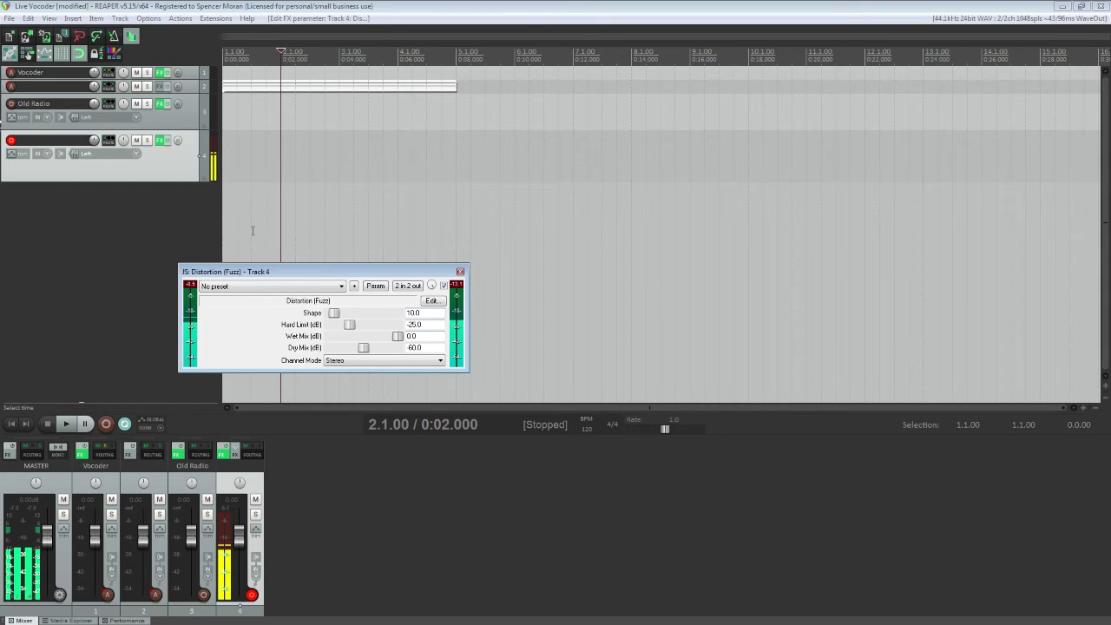
Step: Float the Old Radio track's Distortion window above Track 4's for reference
click(159, 104)
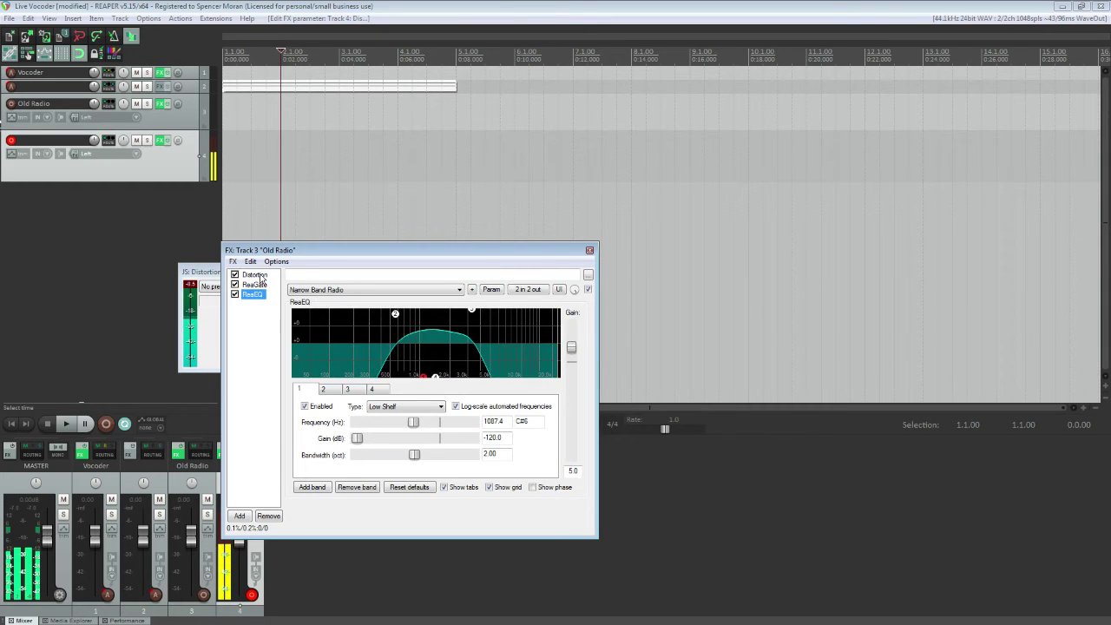
double_click(254, 275)
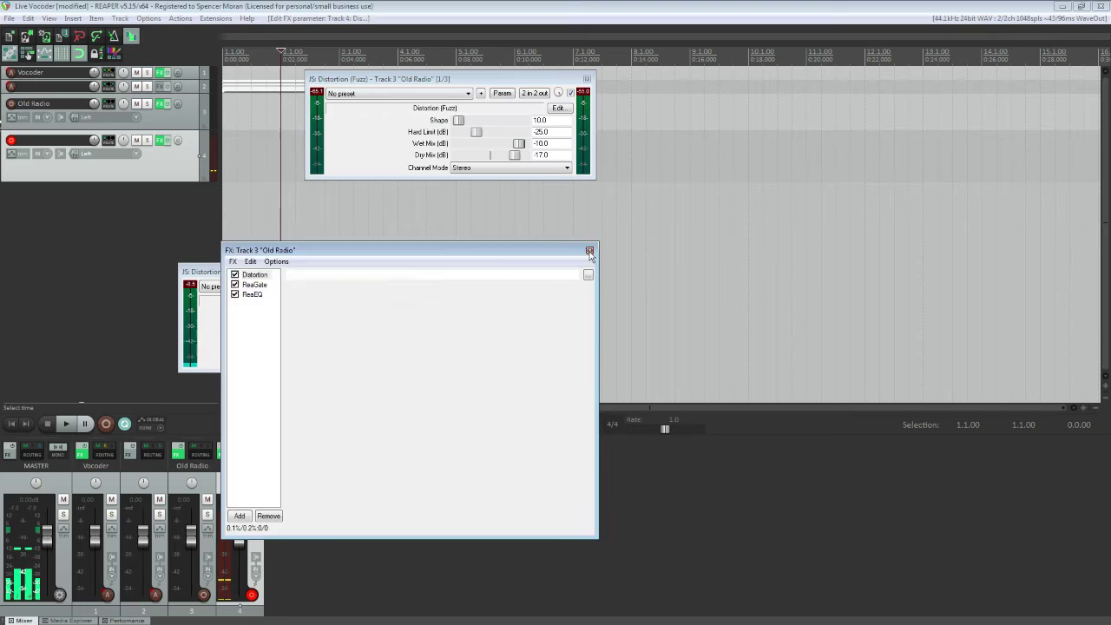
click(589, 250)
drag(452, 80, 341, 155)
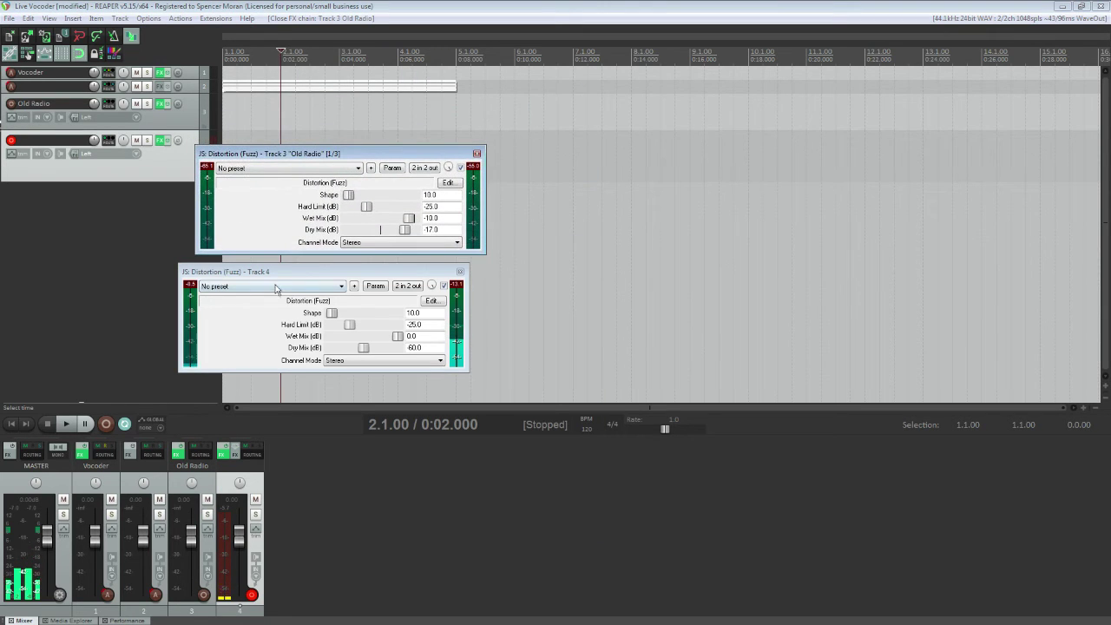
click(388, 347)
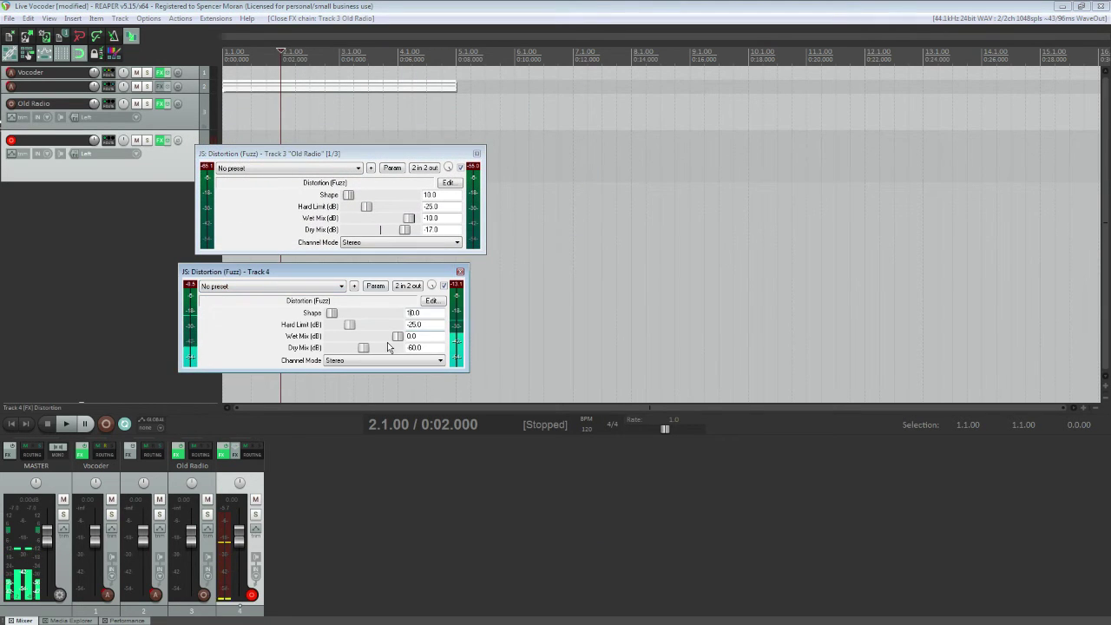
Step: Set Track 4's Wet Mix to -10.0 dB and Dry Mix to -17.0 dB, closing the reference window
click(379, 339)
text(-10)
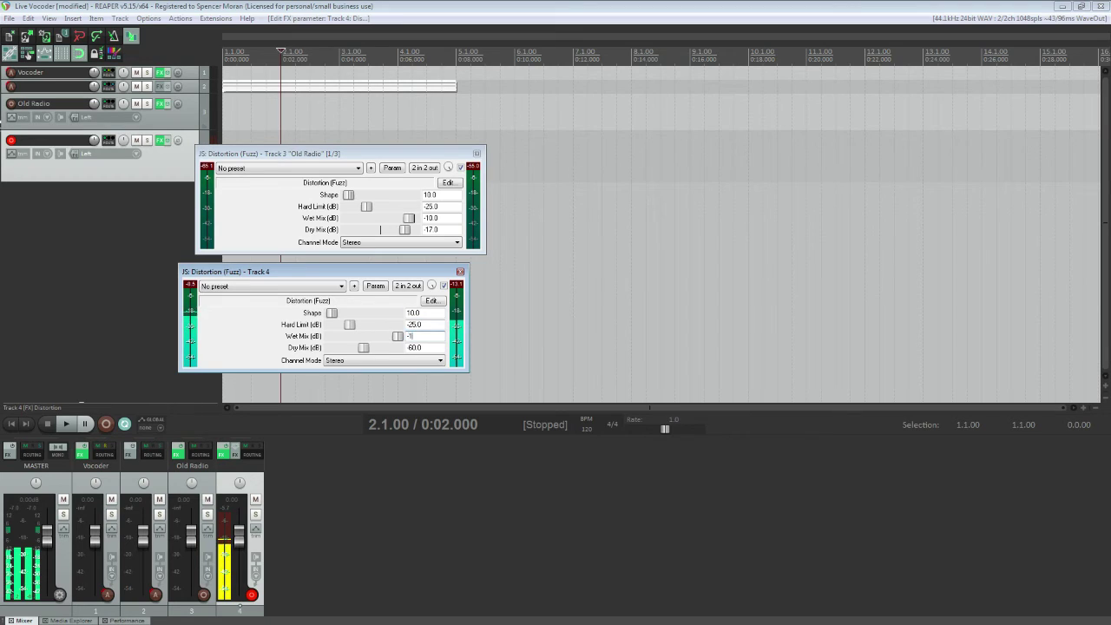
click(396, 347)
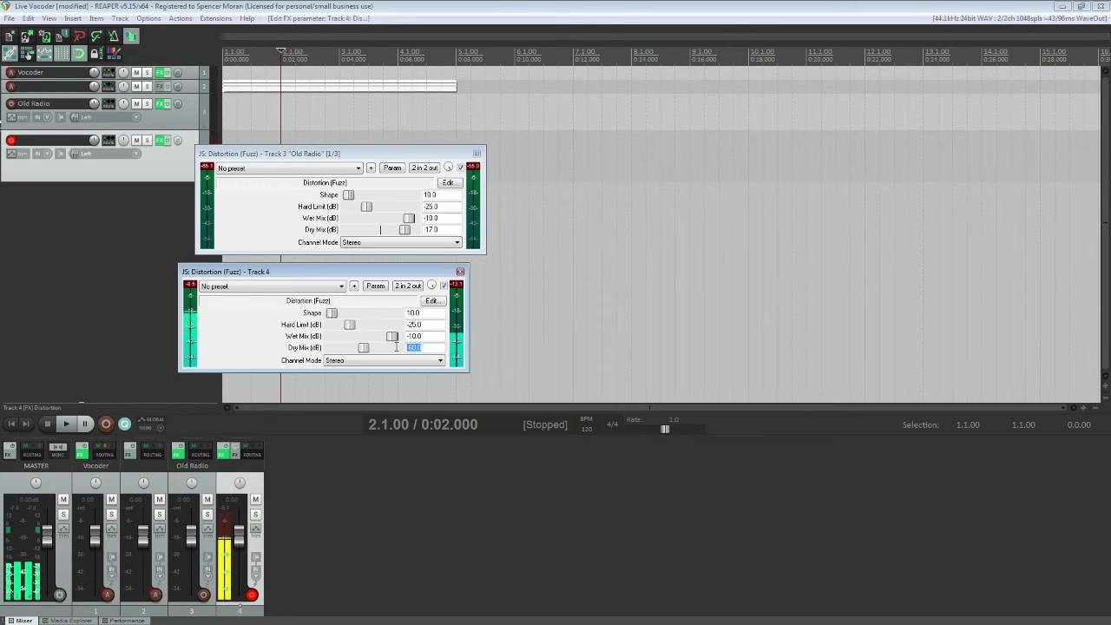
text(-17)
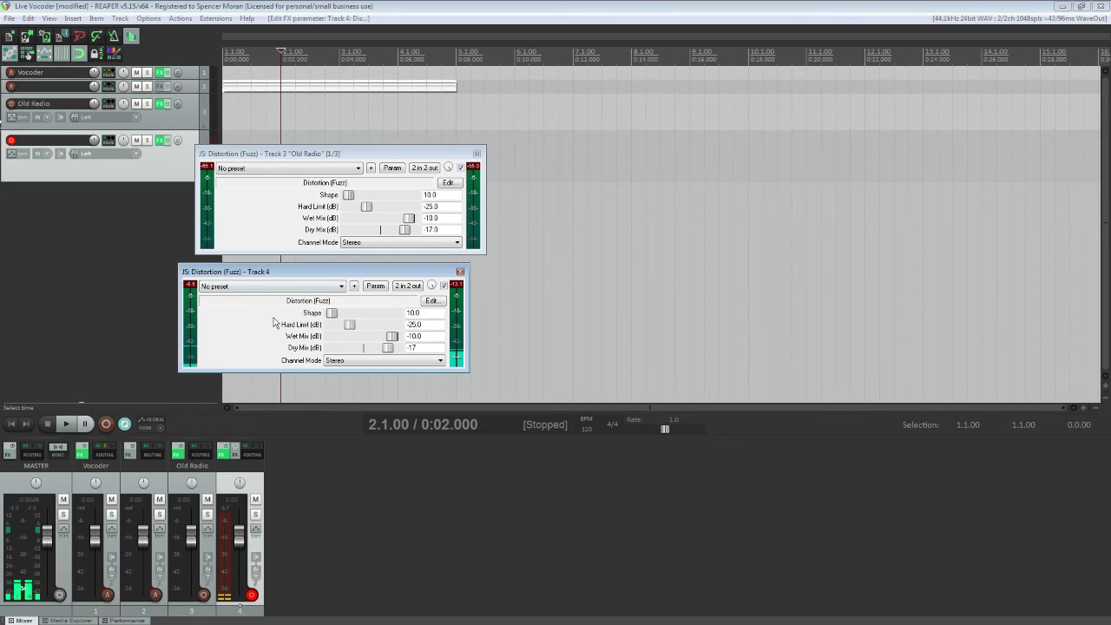
click(477, 155)
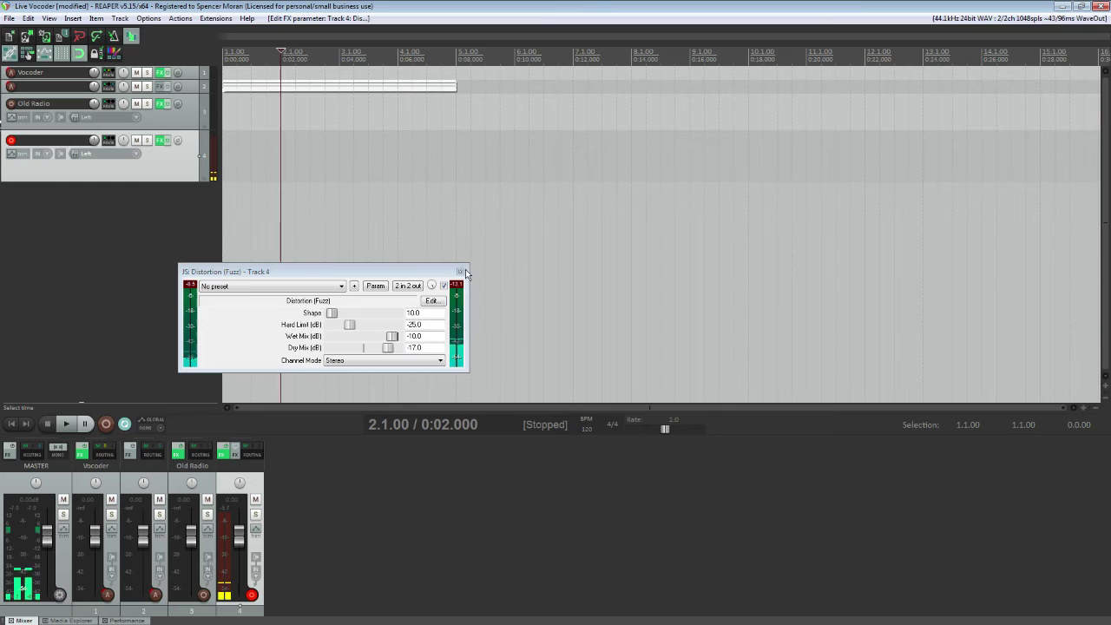
Step: Add Cockos VST: ReaGate after Distortion in Track 4's effects chain
click(162, 141)
click(162, 140)
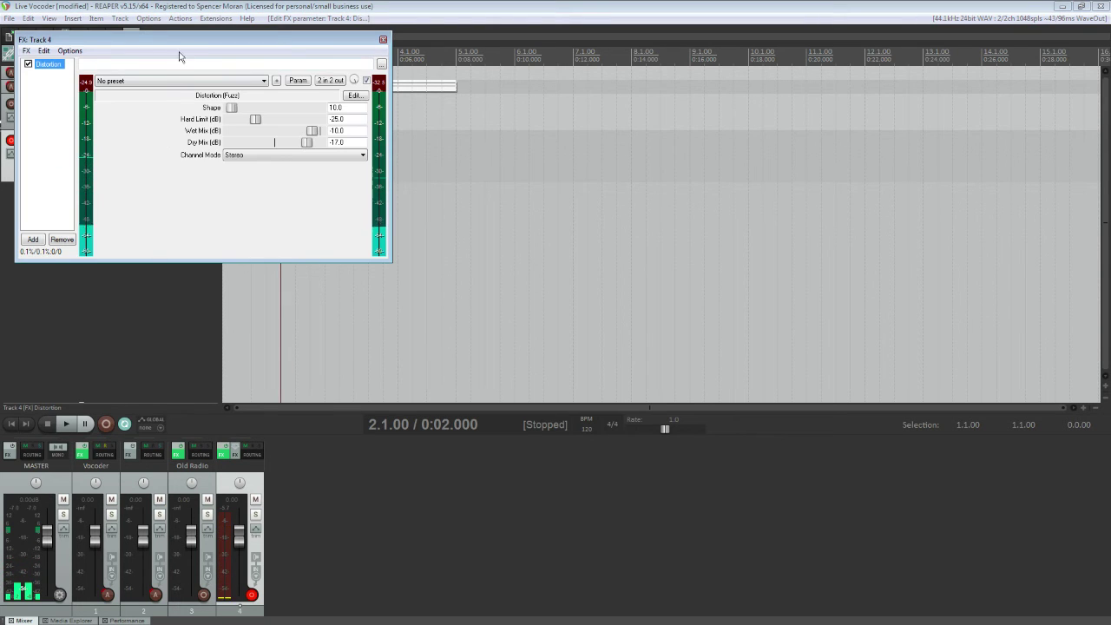
drag(183, 33, 307, 169)
double_click(169, 231)
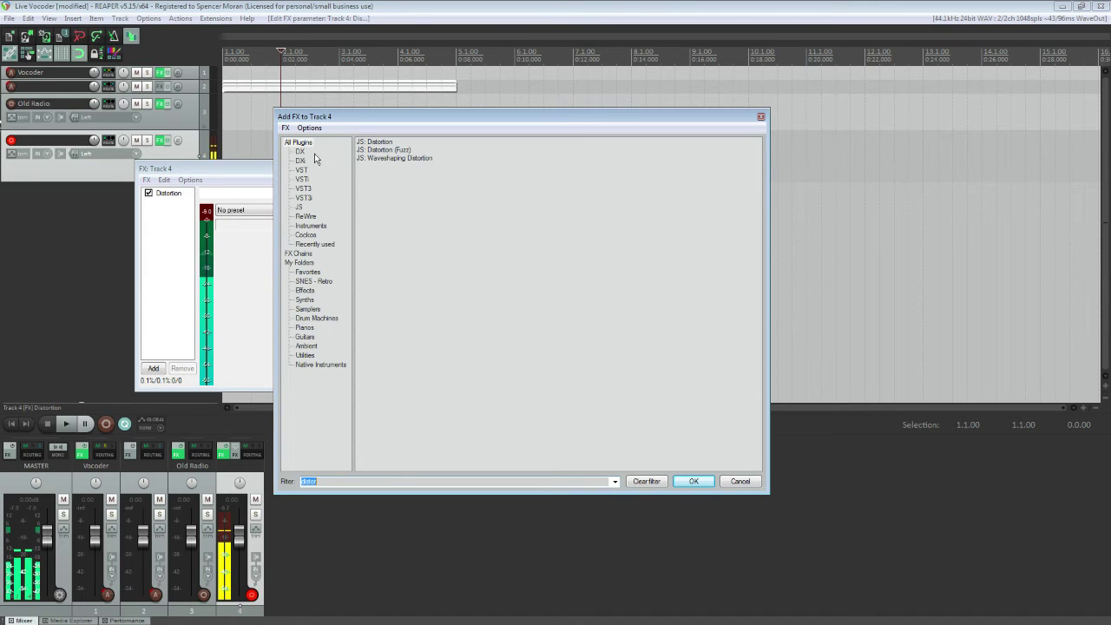
click(308, 237)
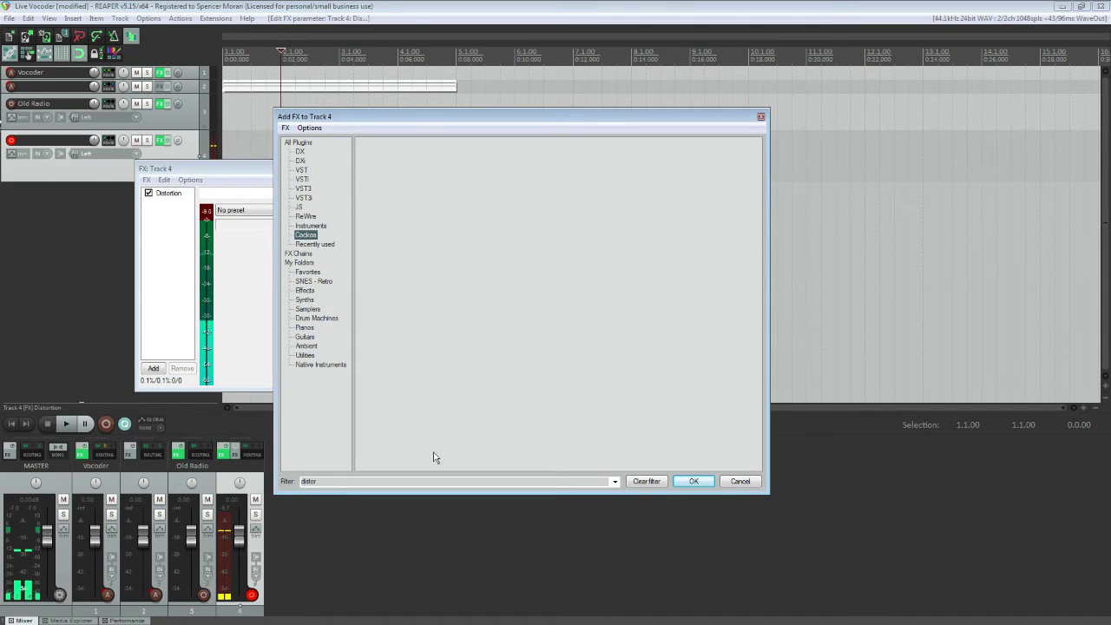
click(647, 482)
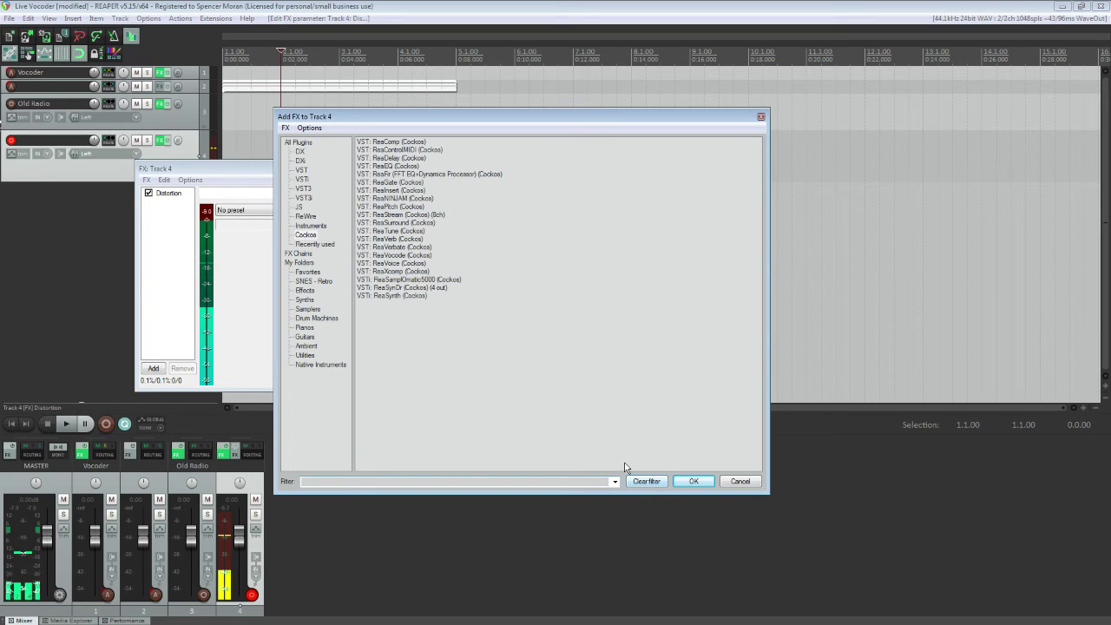
click(392, 183)
click(691, 481)
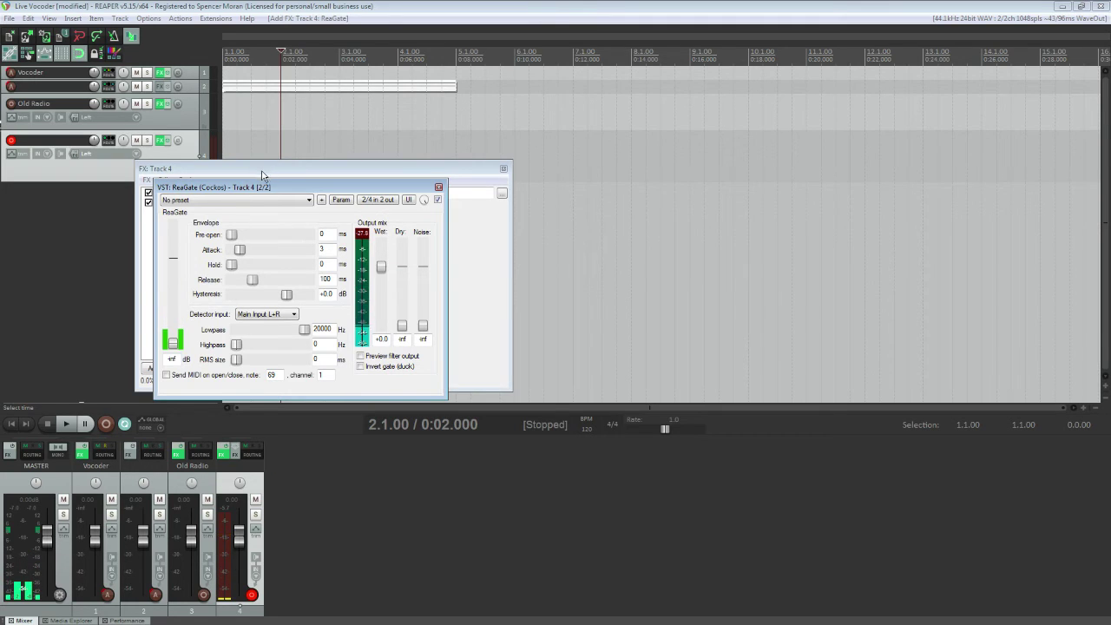
Step: Set the ReaGate threshold to about -44 dB
drag(256, 193, 343, 267)
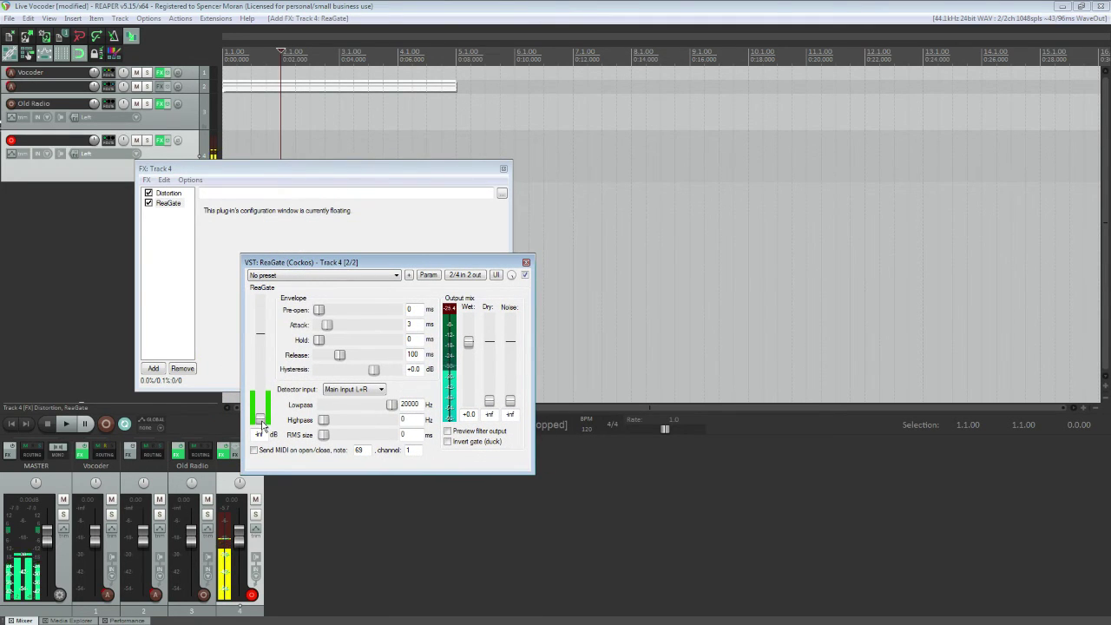
drag(261, 421, 260, 374)
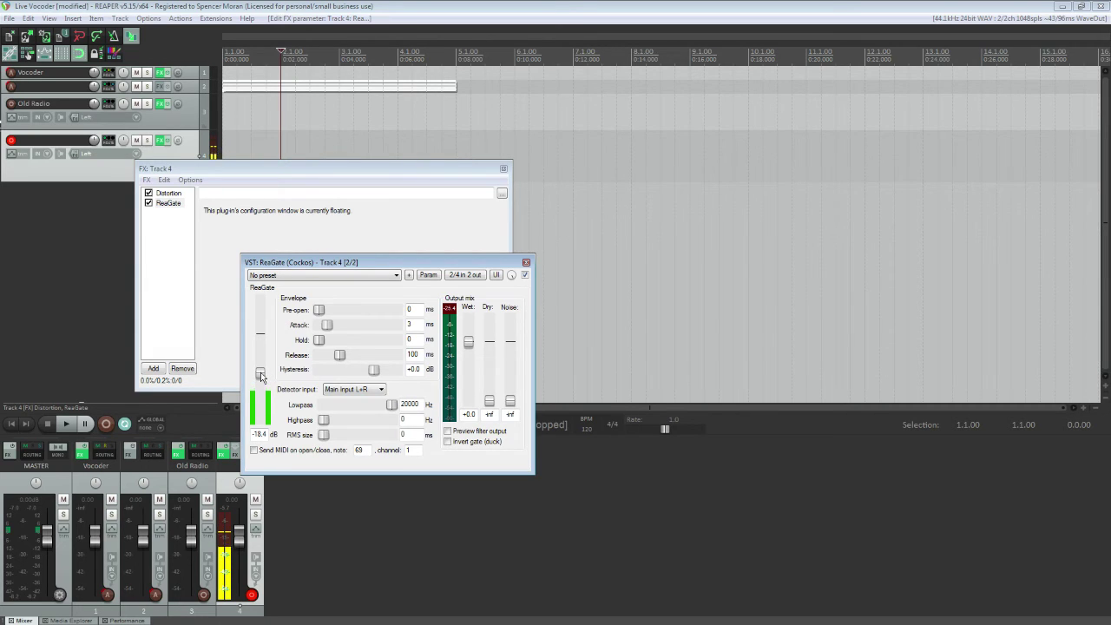
drag(261, 376, 267, 406)
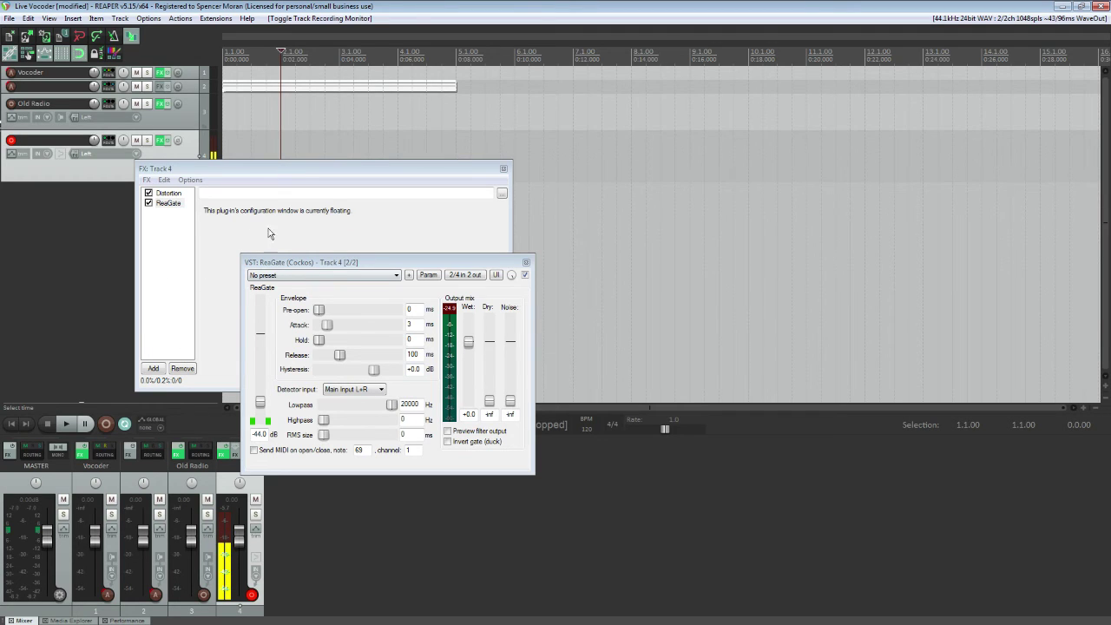
Step: Add a blank ReaEQ to Track 4's effects chain after ReaGate
click(525, 262)
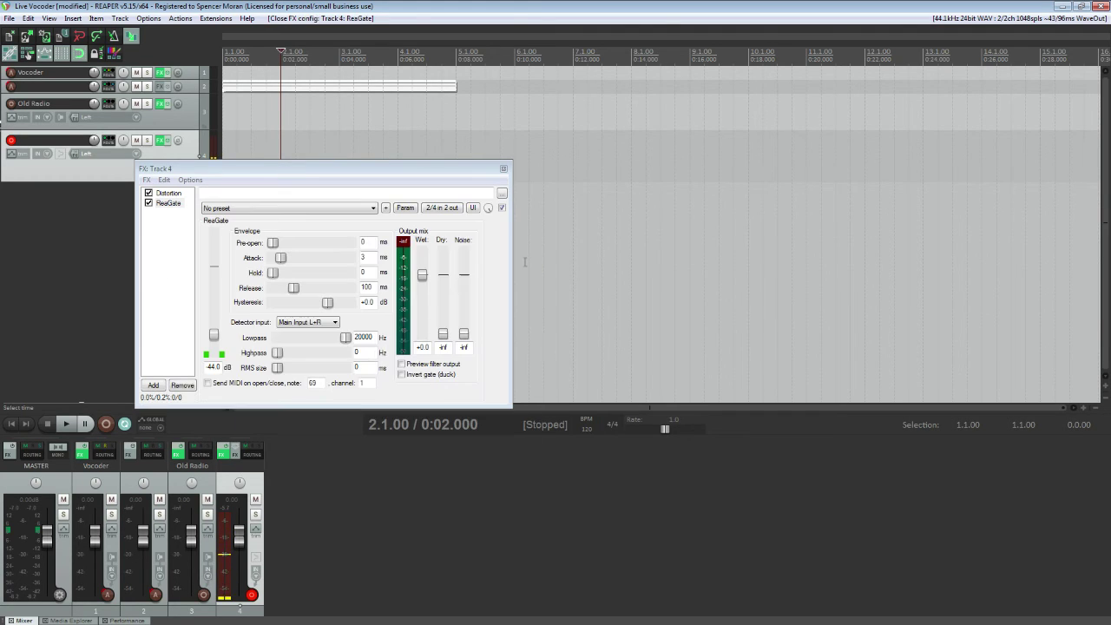
double_click(162, 240)
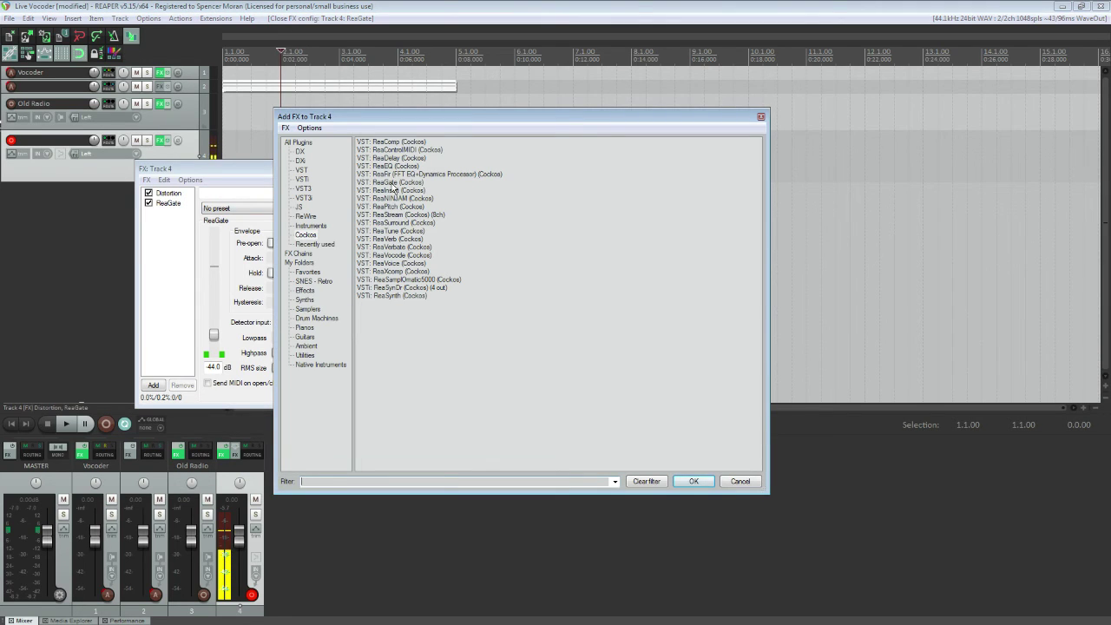
click(391, 168)
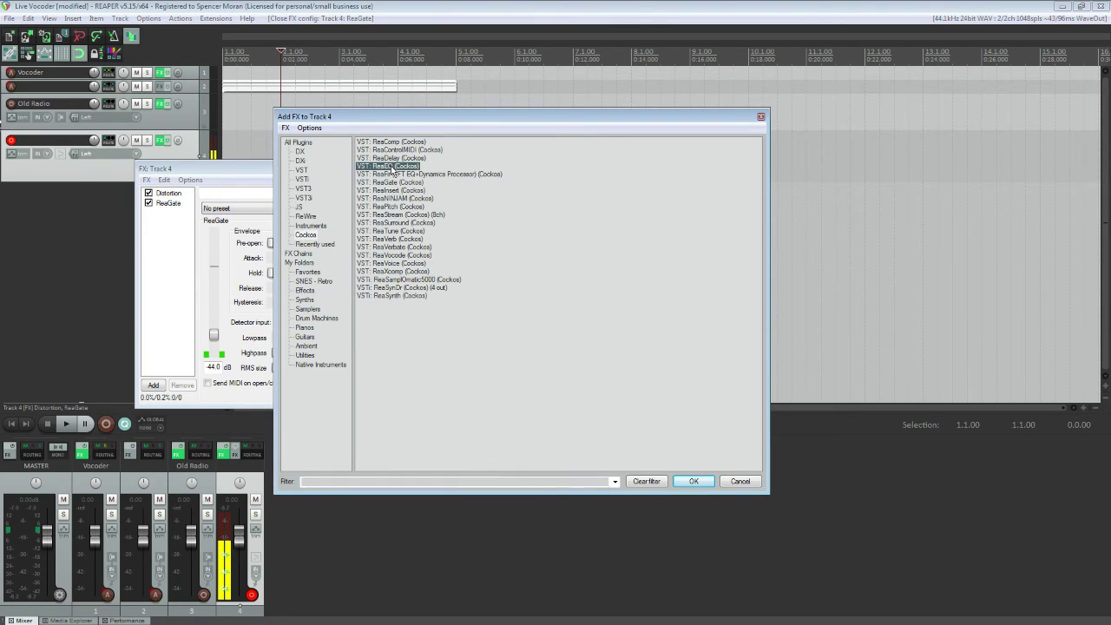
click(691, 480)
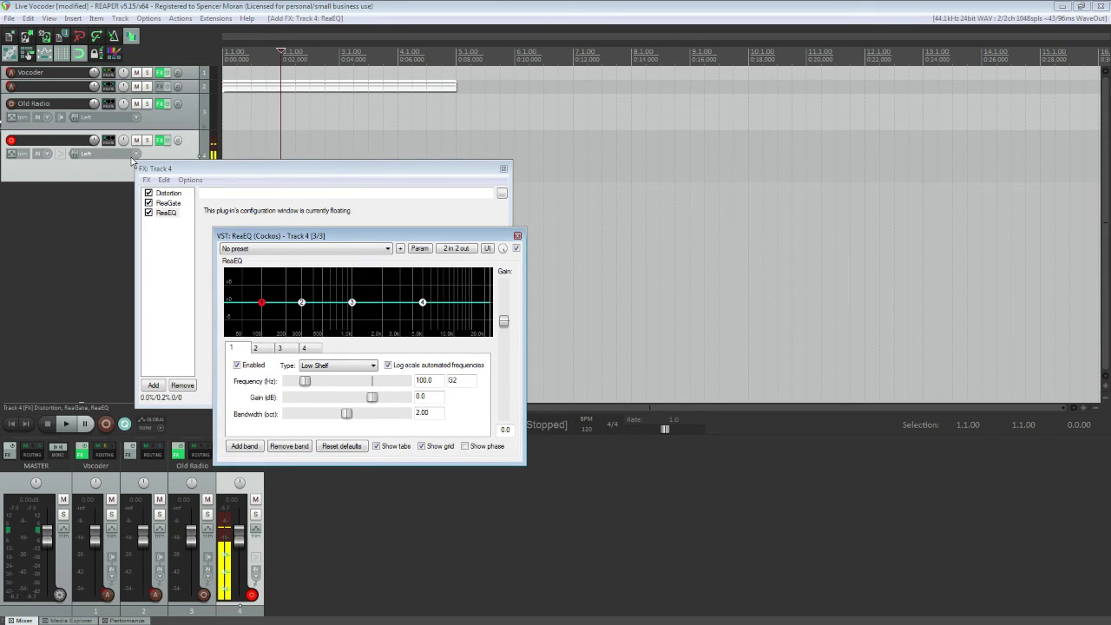
Step: Copy Old Radio's Narrow Band Radio ReaEQ into Track 4's chain and delete the blank ReaEQ
click(160, 120)
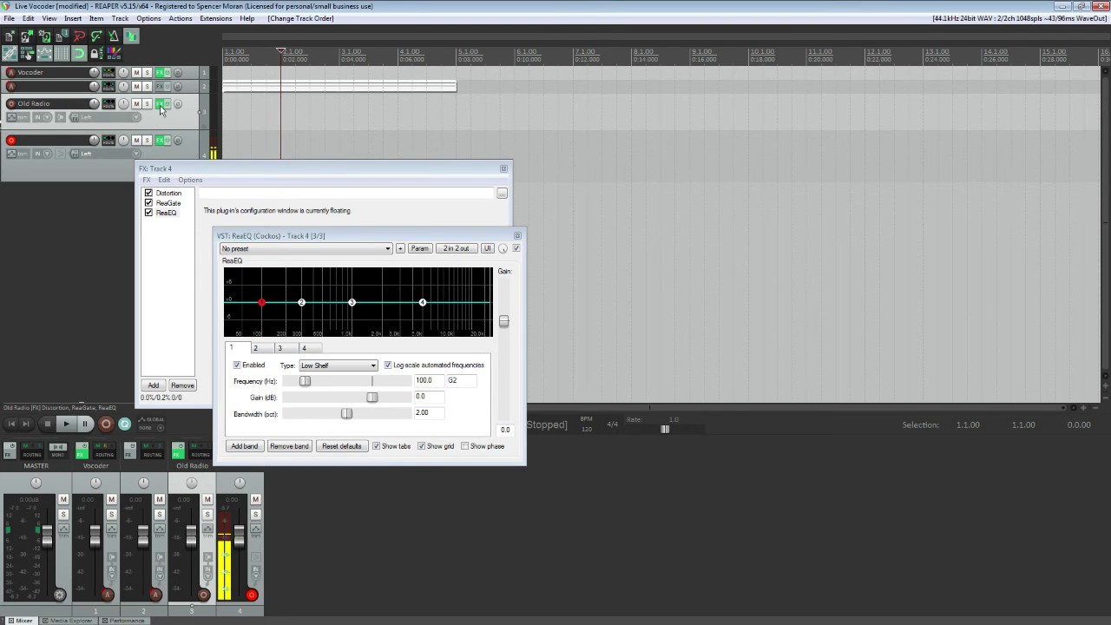
click(160, 103)
click(250, 294)
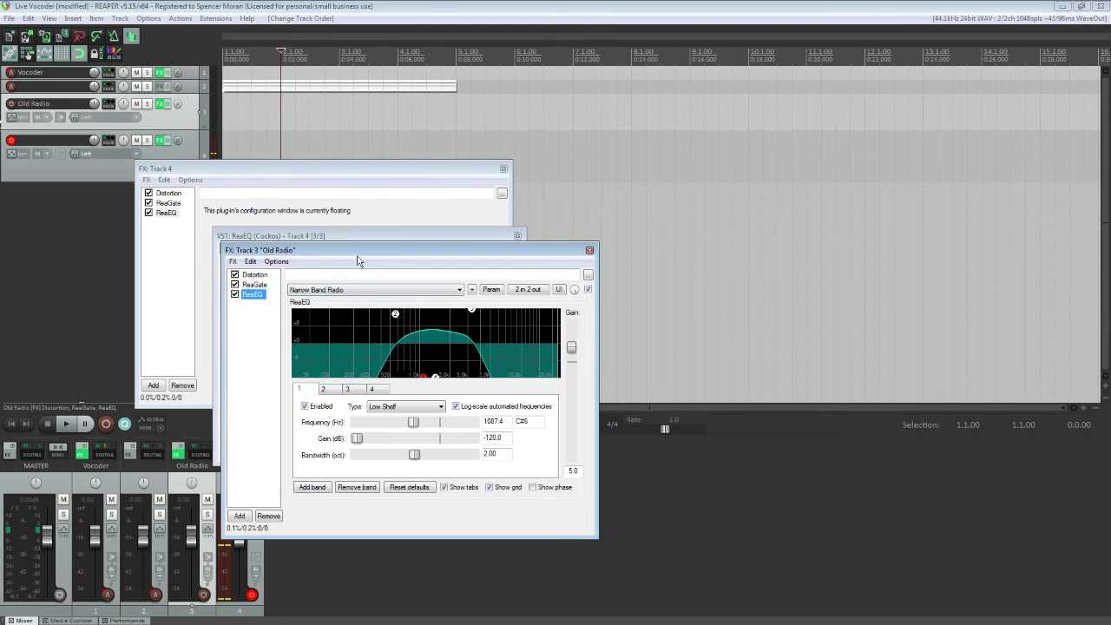
drag(252, 294, 165, 226)
click(163, 213)
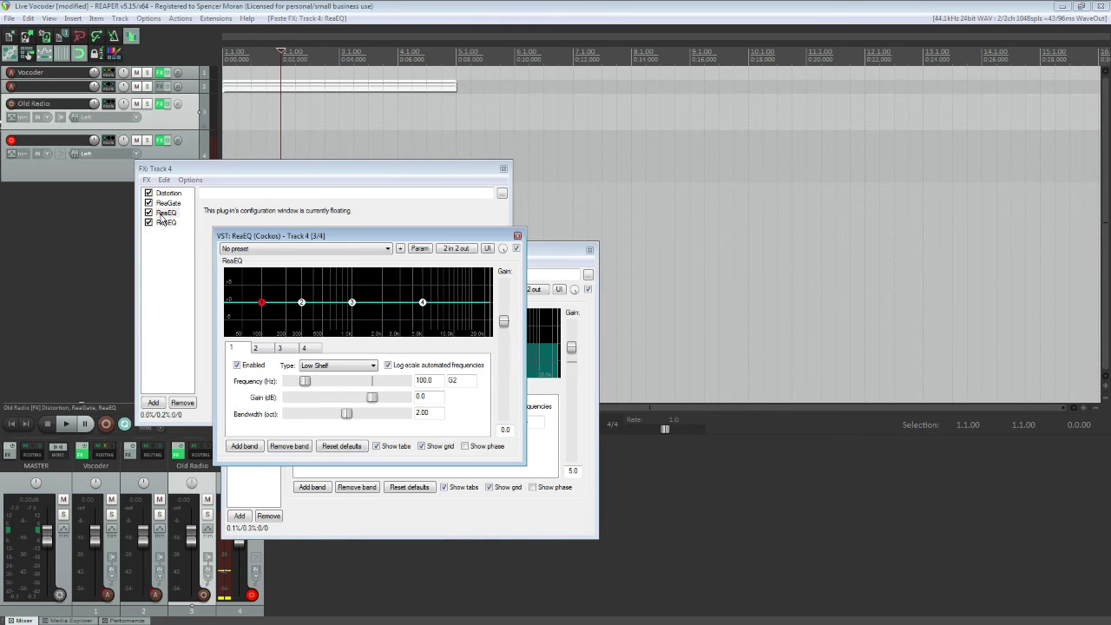
click(156, 214)
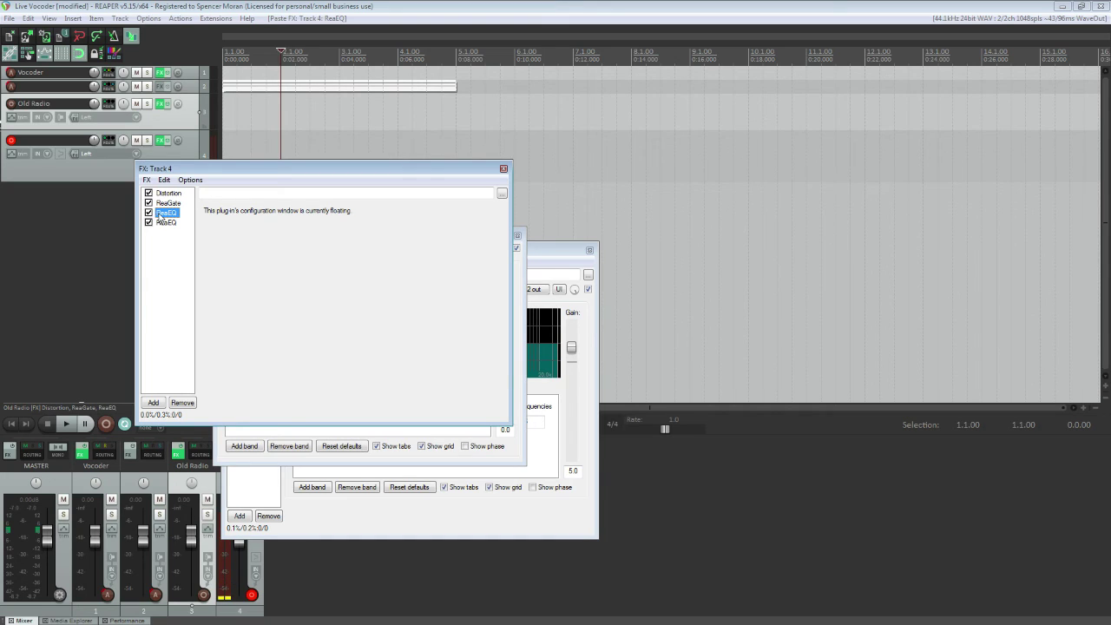
key(Delete)
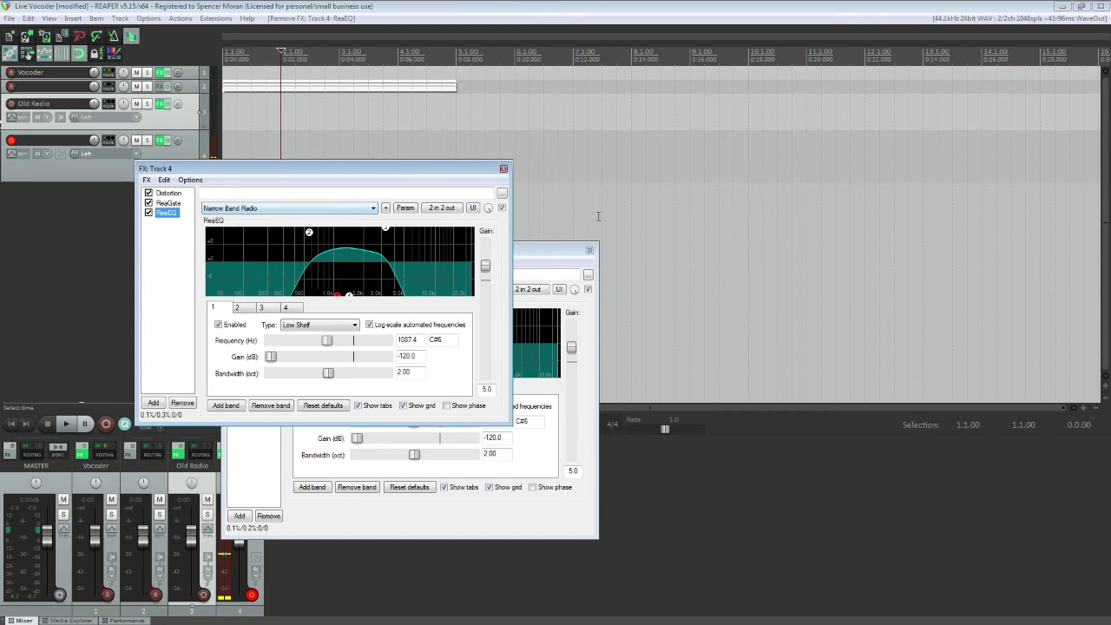
Step: Close Old Radio's FX chain, toggle Track 4 record monitoring, and close Track 4's FX chain
click(589, 251)
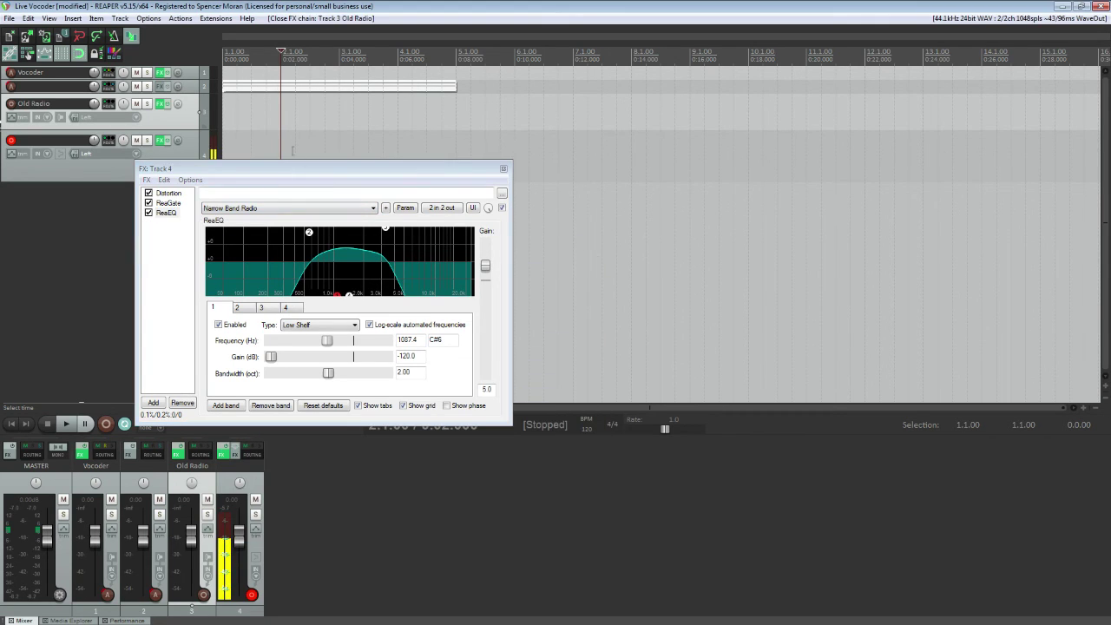
drag(273, 164, 406, 189)
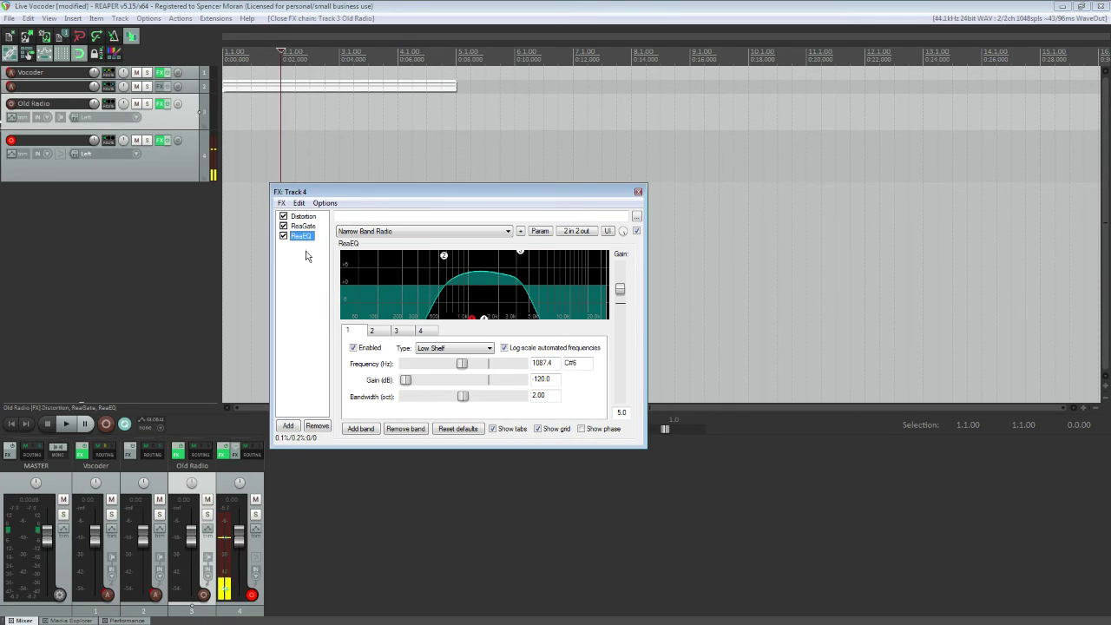
click(61, 154)
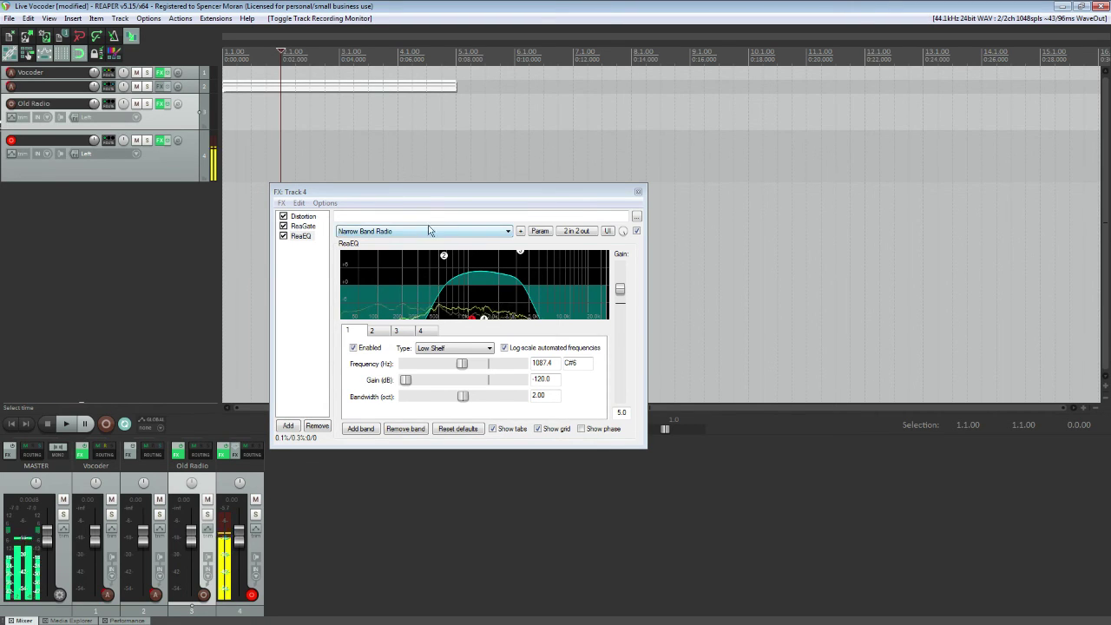
drag(427, 196, 222, 220)
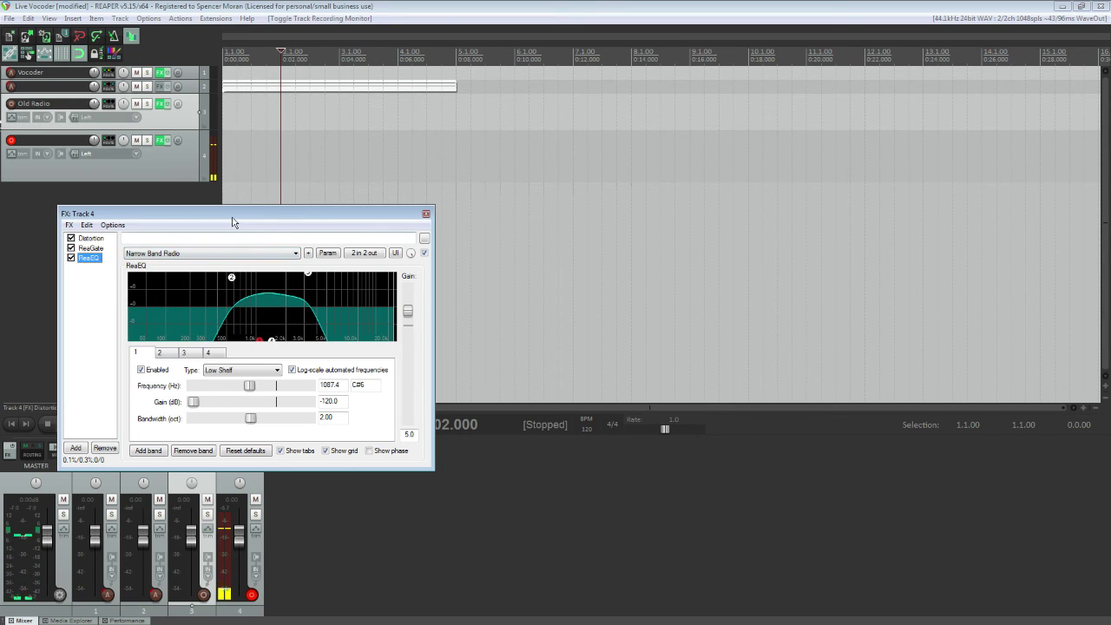
drag(234, 223, 340, 270)
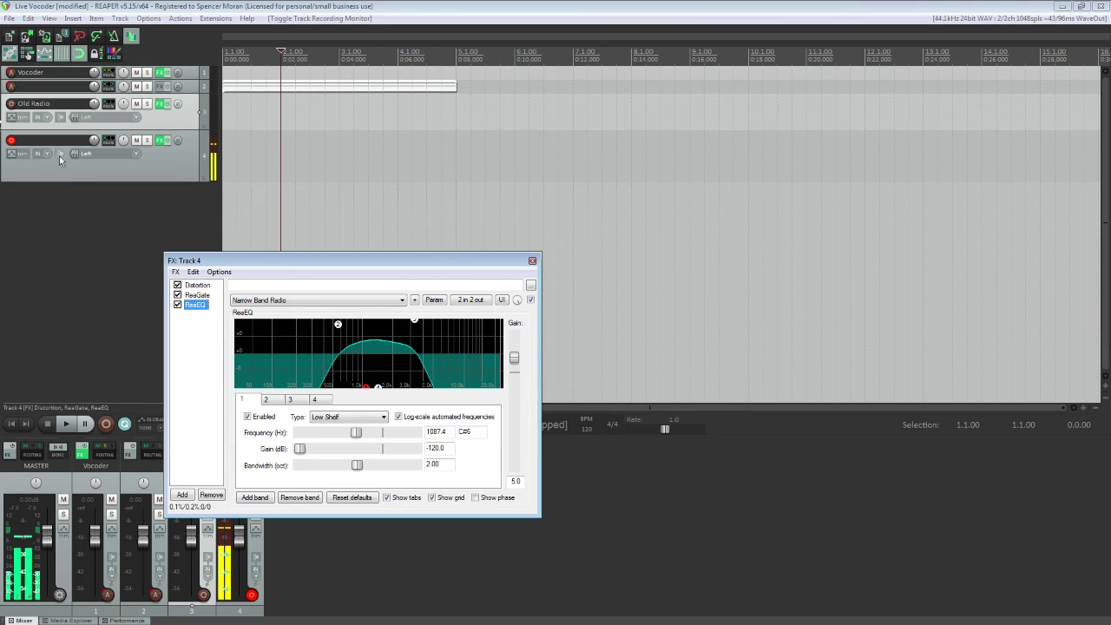
click(532, 260)
Step: Set REAPER's audio output device to CABLE Input (VB-Audio) and apply the settings
click(148, 18)
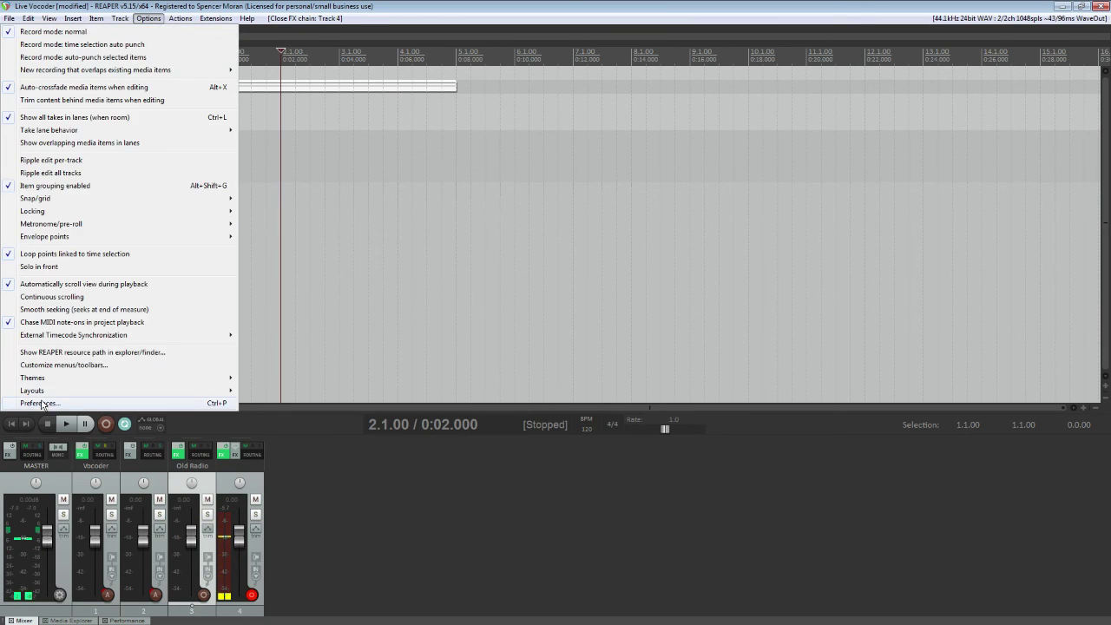
click(50, 404)
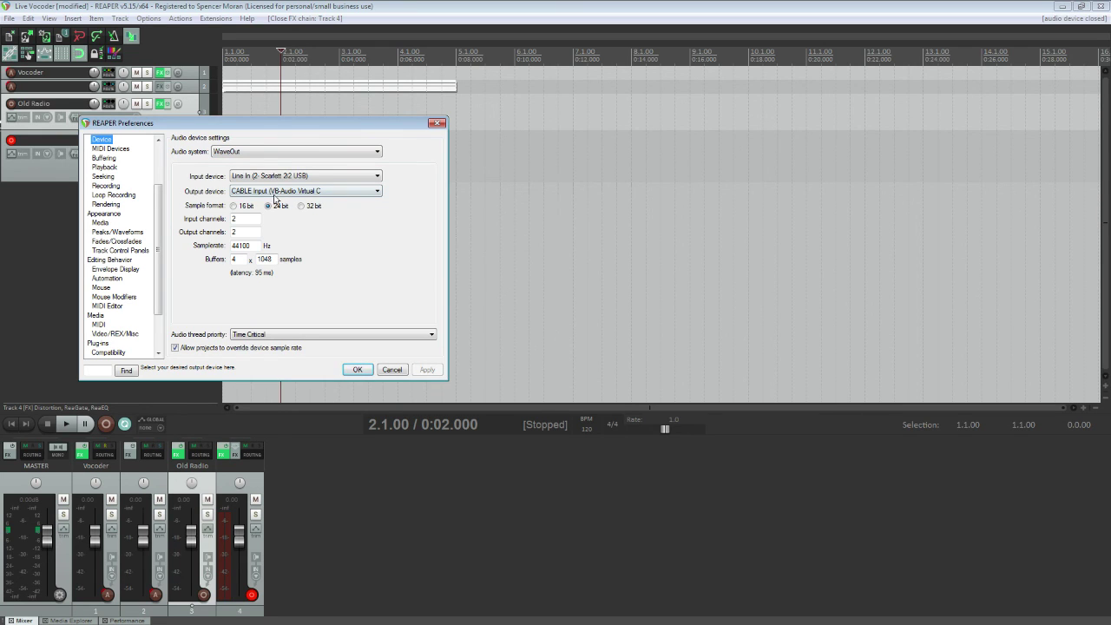
click(357, 369)
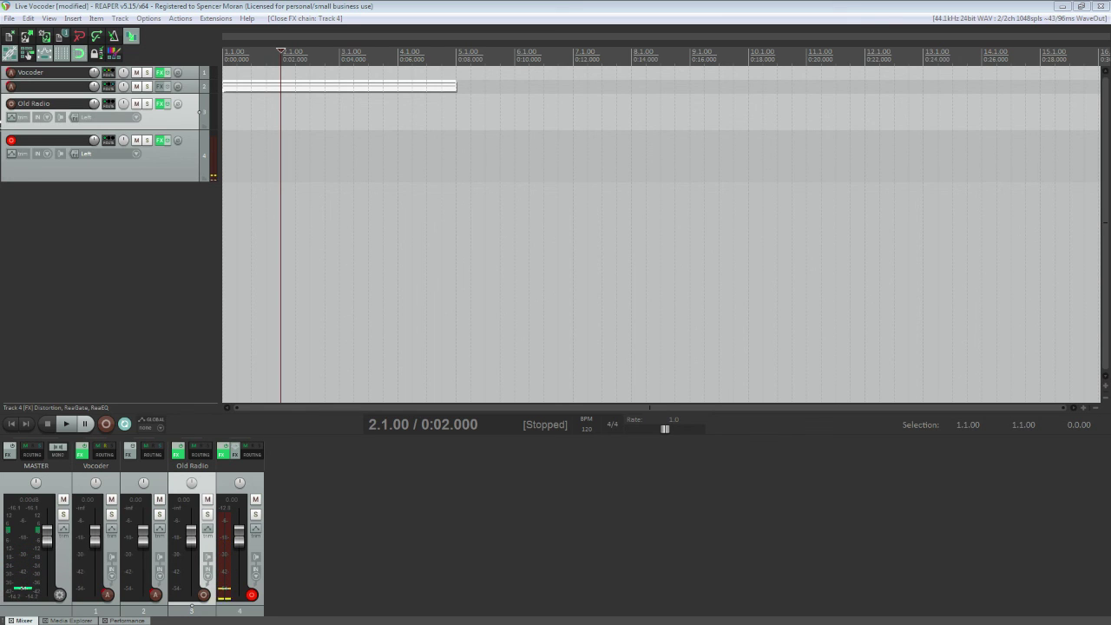
Step: Have CABLE Output's Listen option play through the Default Playback Device and confirm
drag(238, 169, 476, 168)
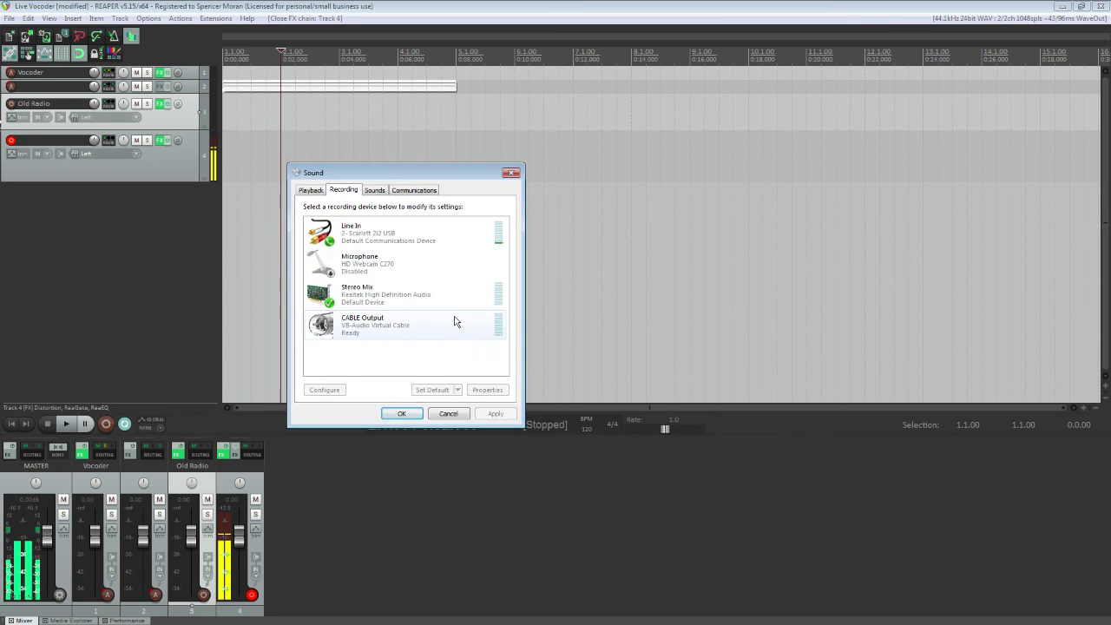
right_click(391, 323)
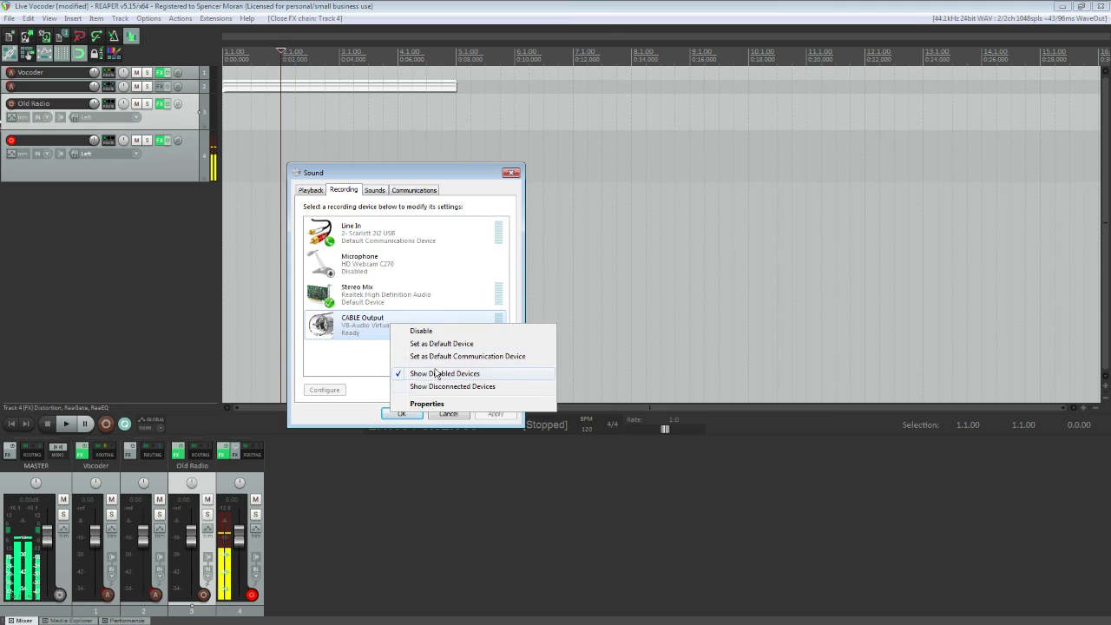
click(434, 408)
click(354, 233)
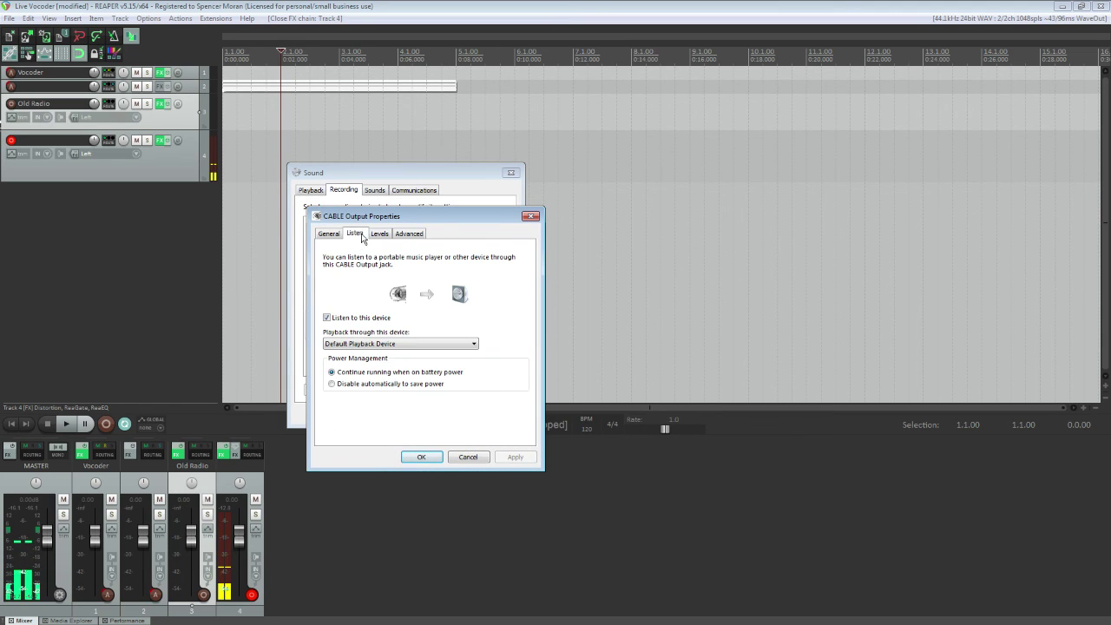
click(469, 458)
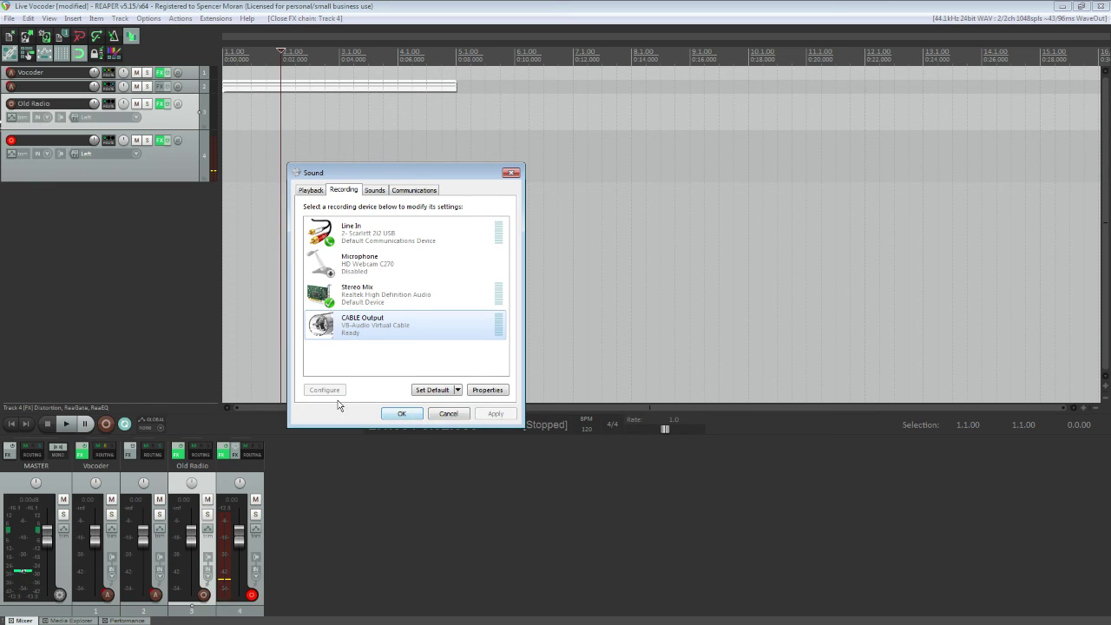
click(448, 414)
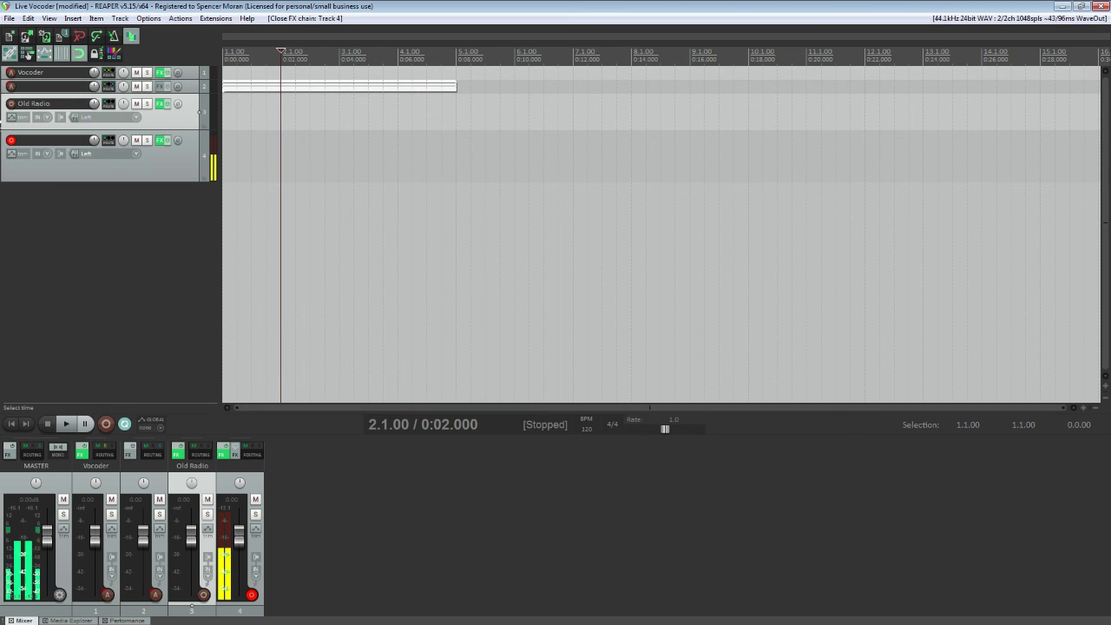